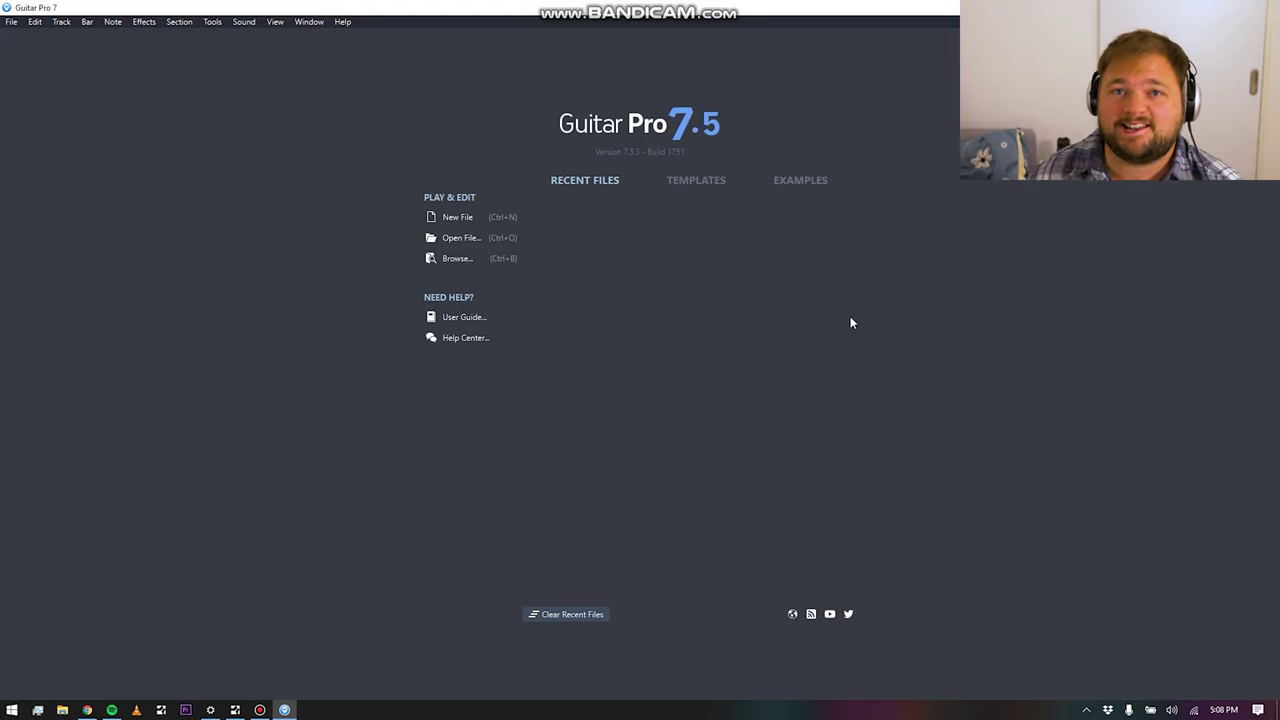
click(458, 218)
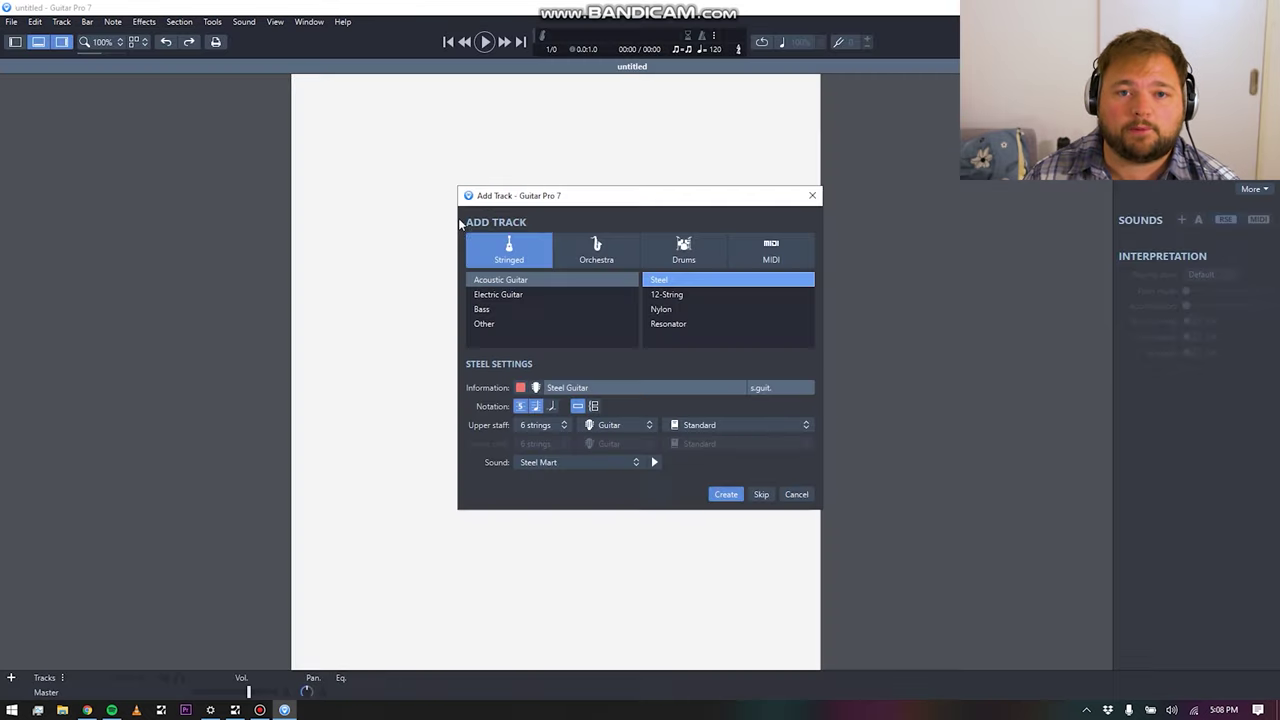
drag(630, 203, 540, 202)
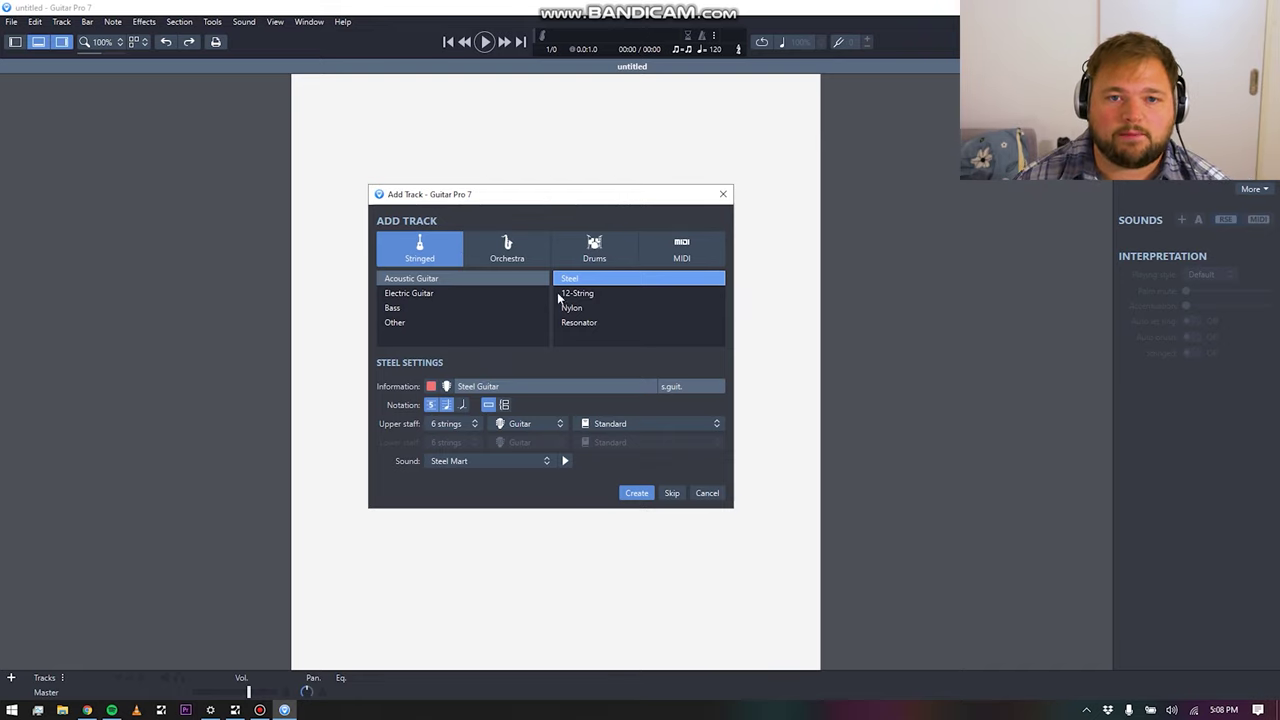
drag(537, 203, 533, 211)
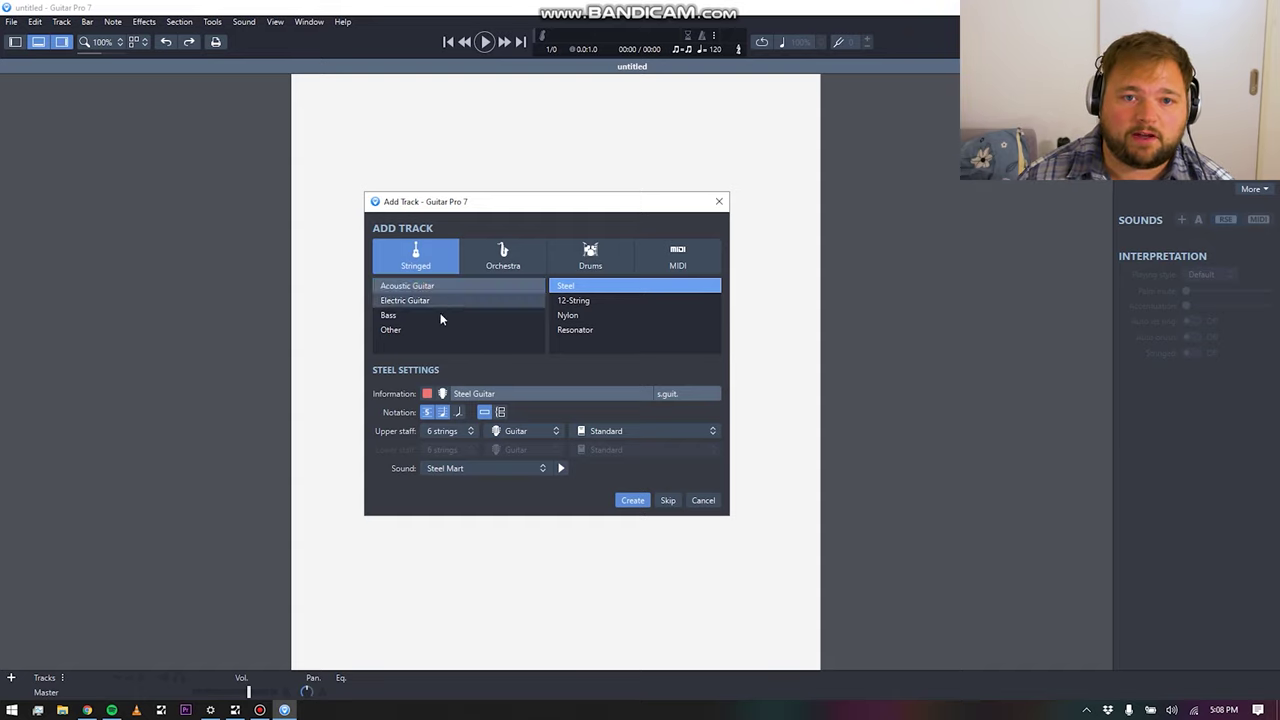
click(418, 330)
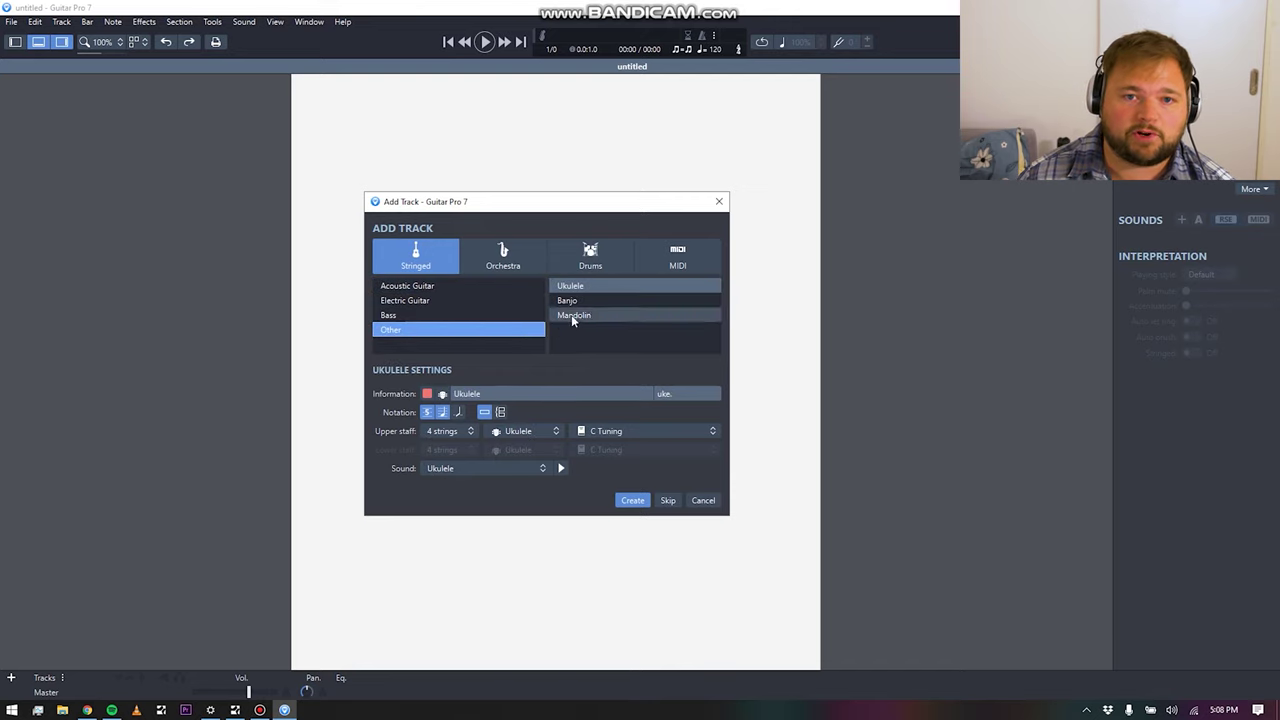
click(419, 289)
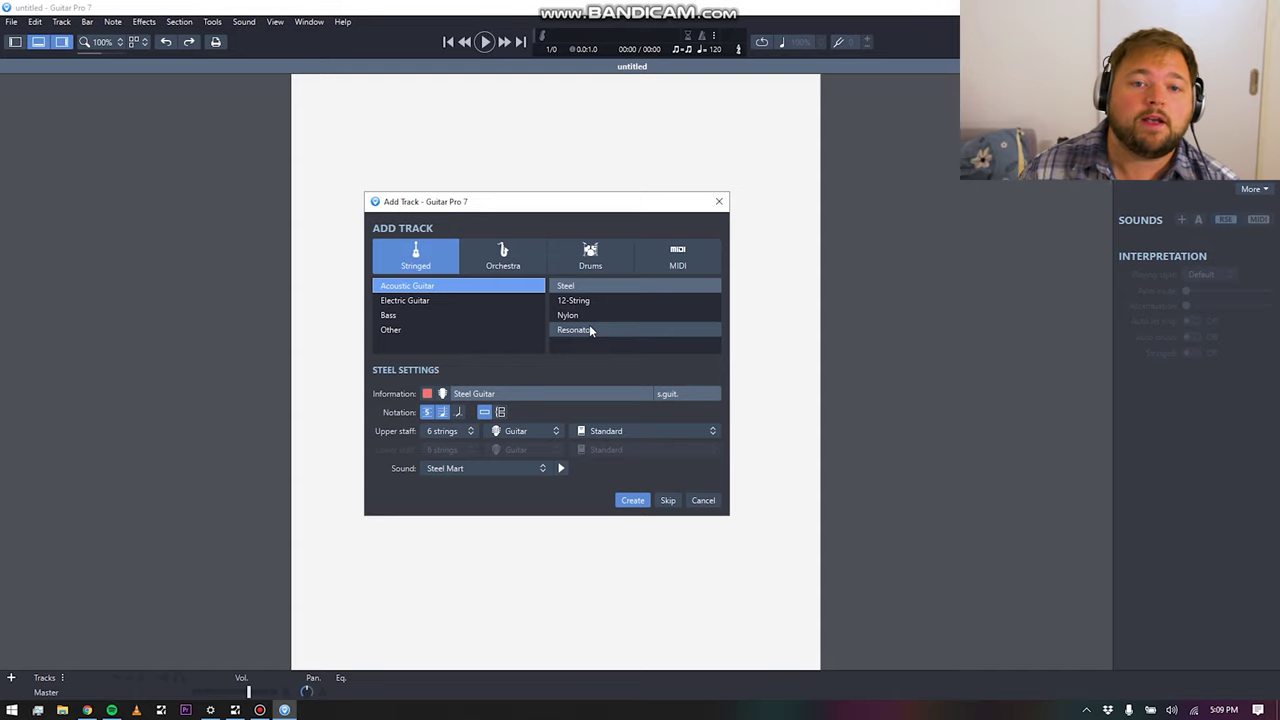
click(542, 470)
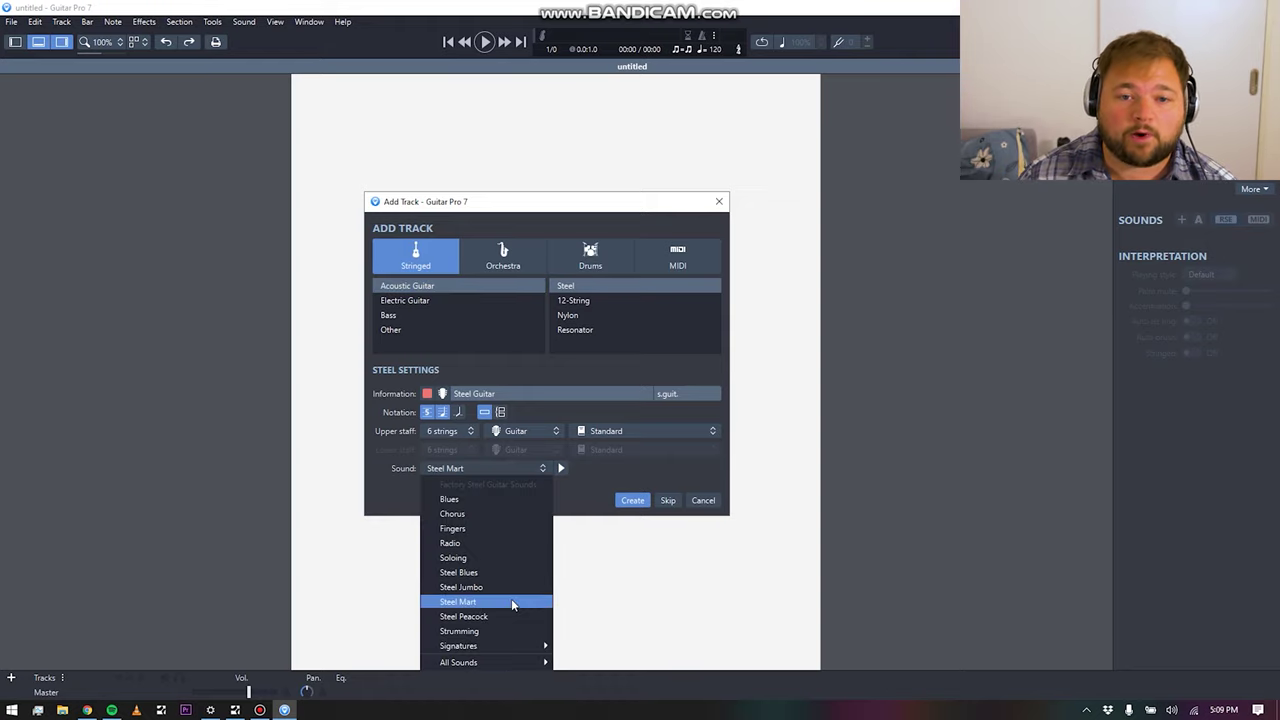
mouse_move(525, 649)
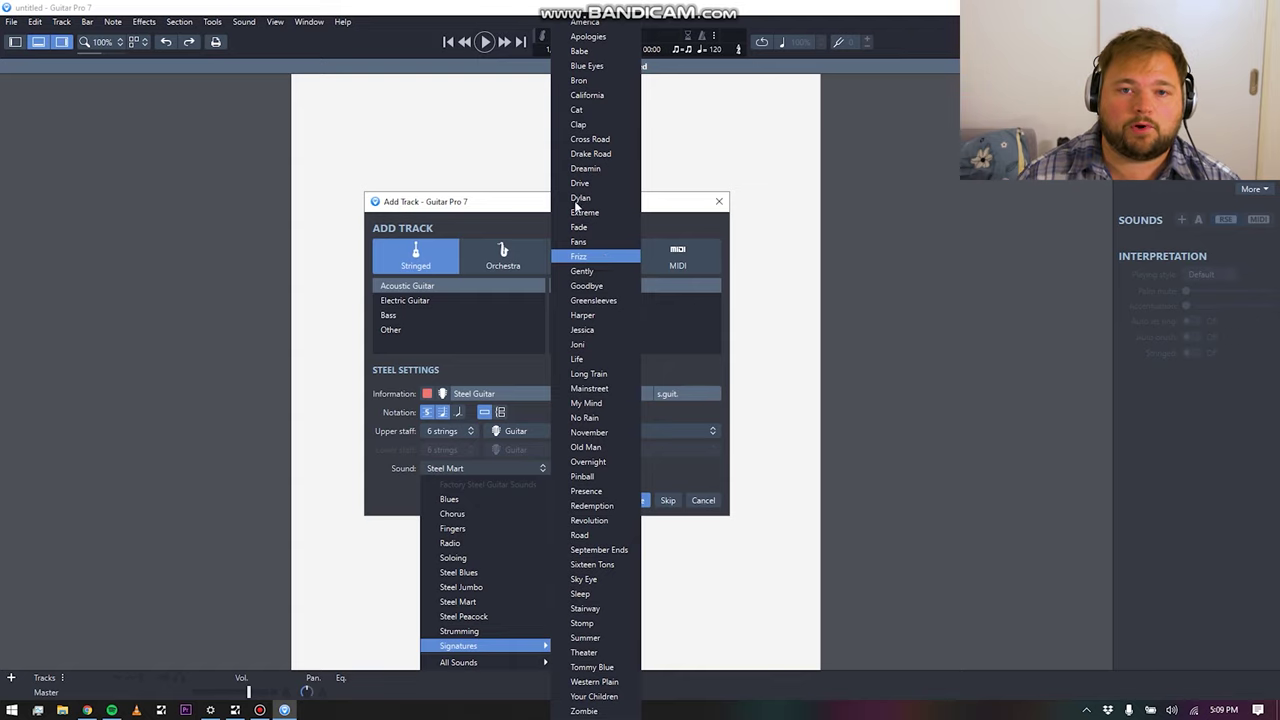
click(544, 237)
click(396, 304)
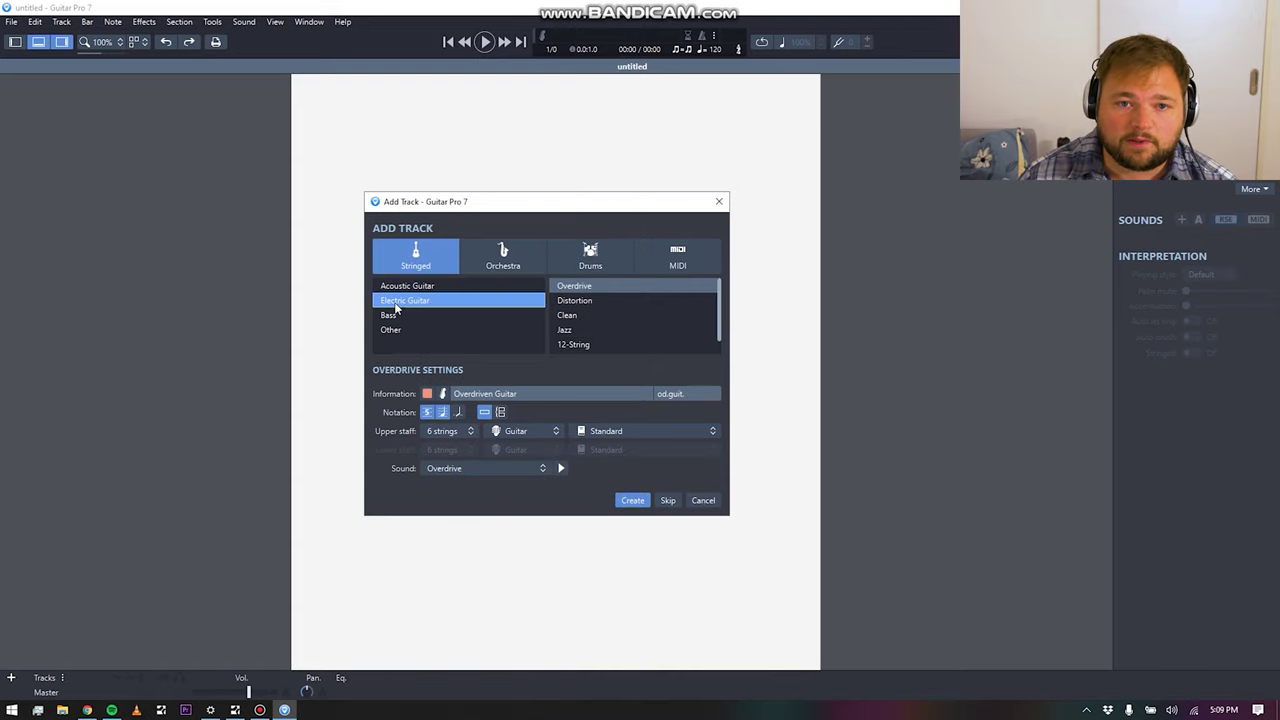
click(484, 468)
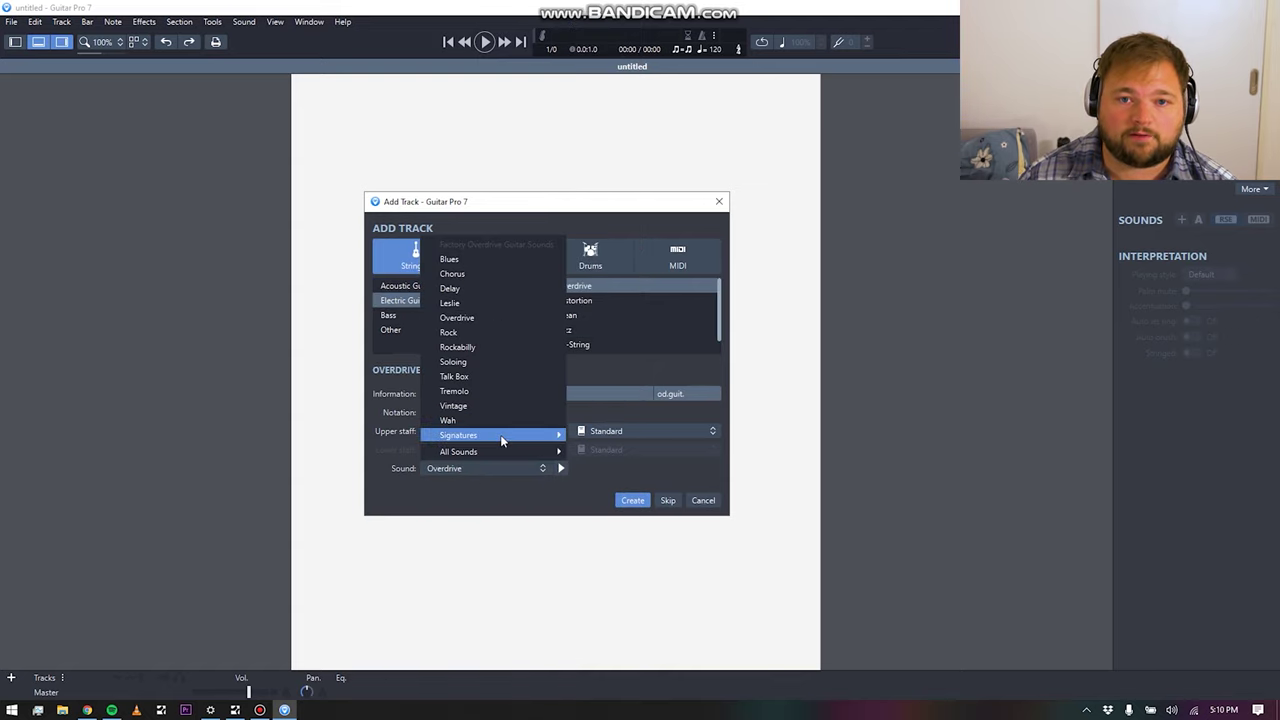
mouse_move(500, 434)
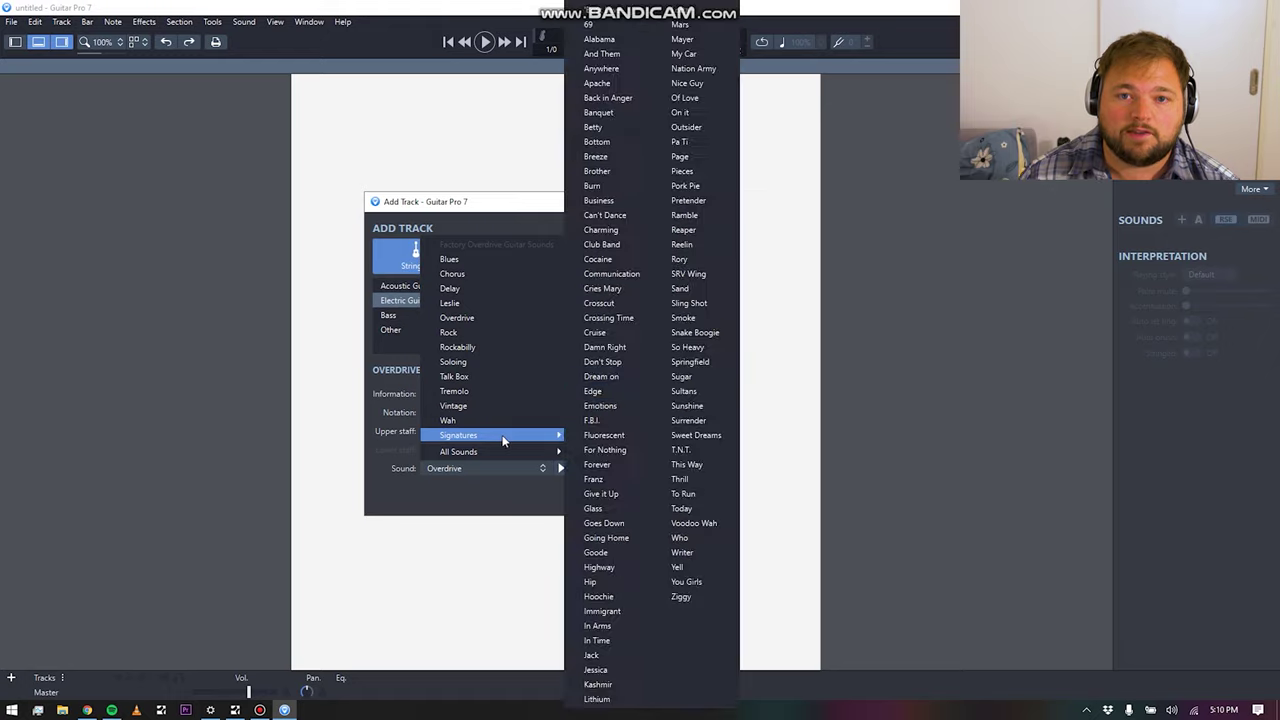
click(486, 495)
click(471, 285)
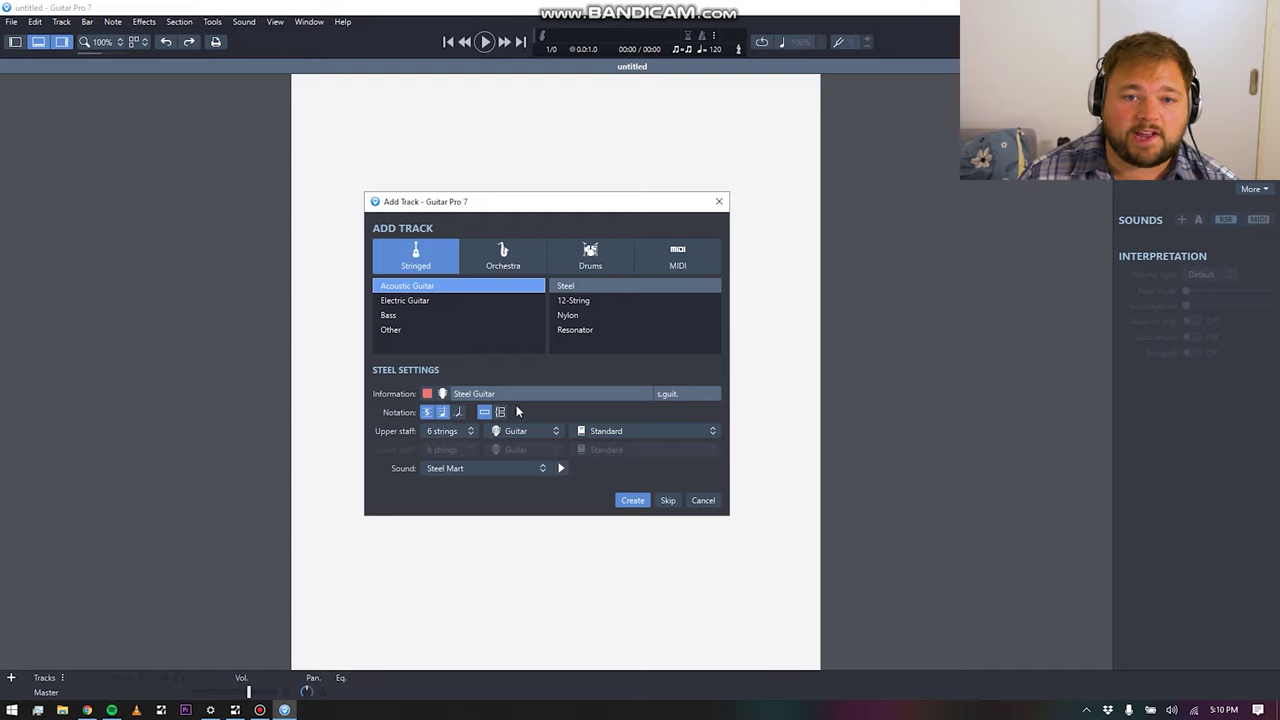
Create a Steel Guitar track with standard notation shown above the tablature
click(427, 414)
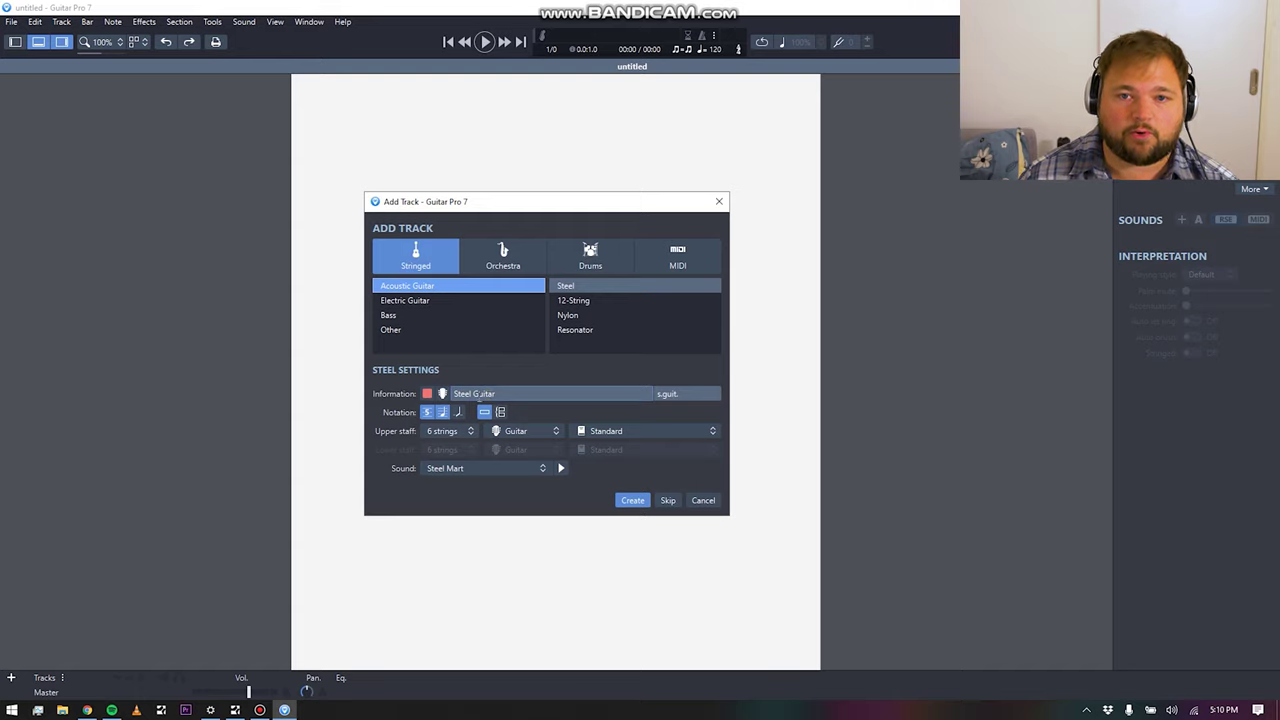
drag(498, 393, 428, 391)
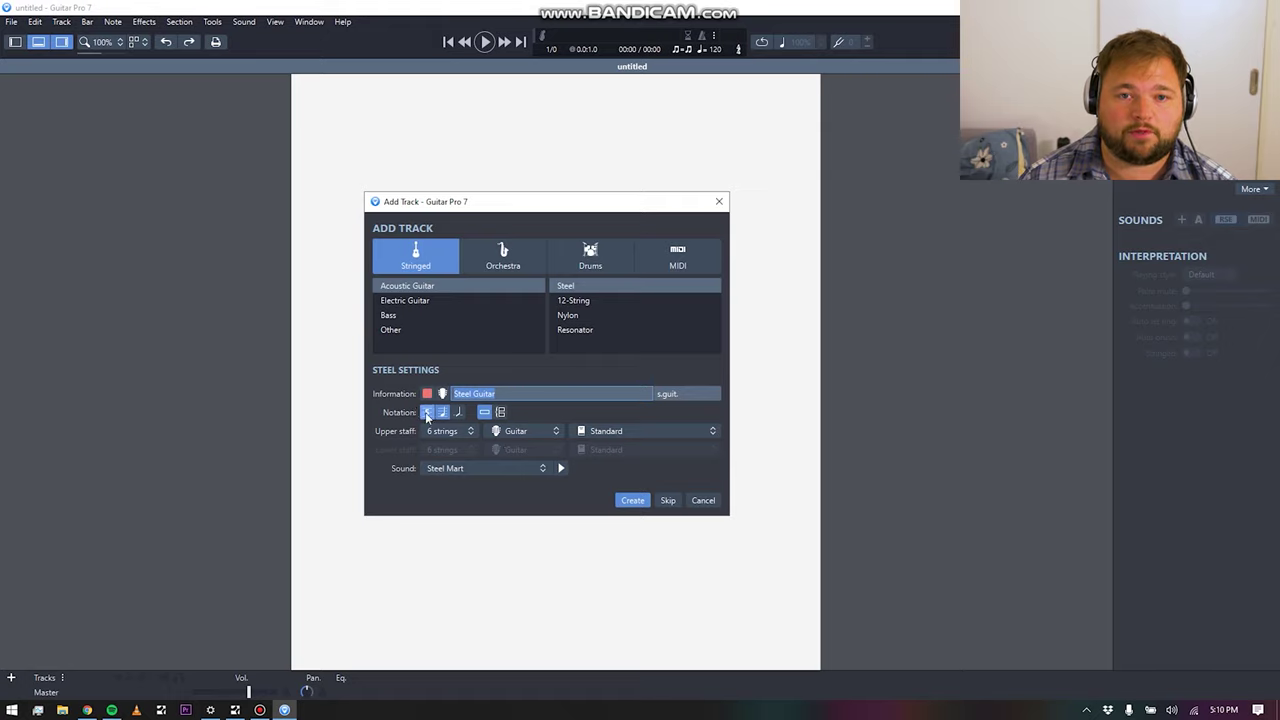
click(633, 501)
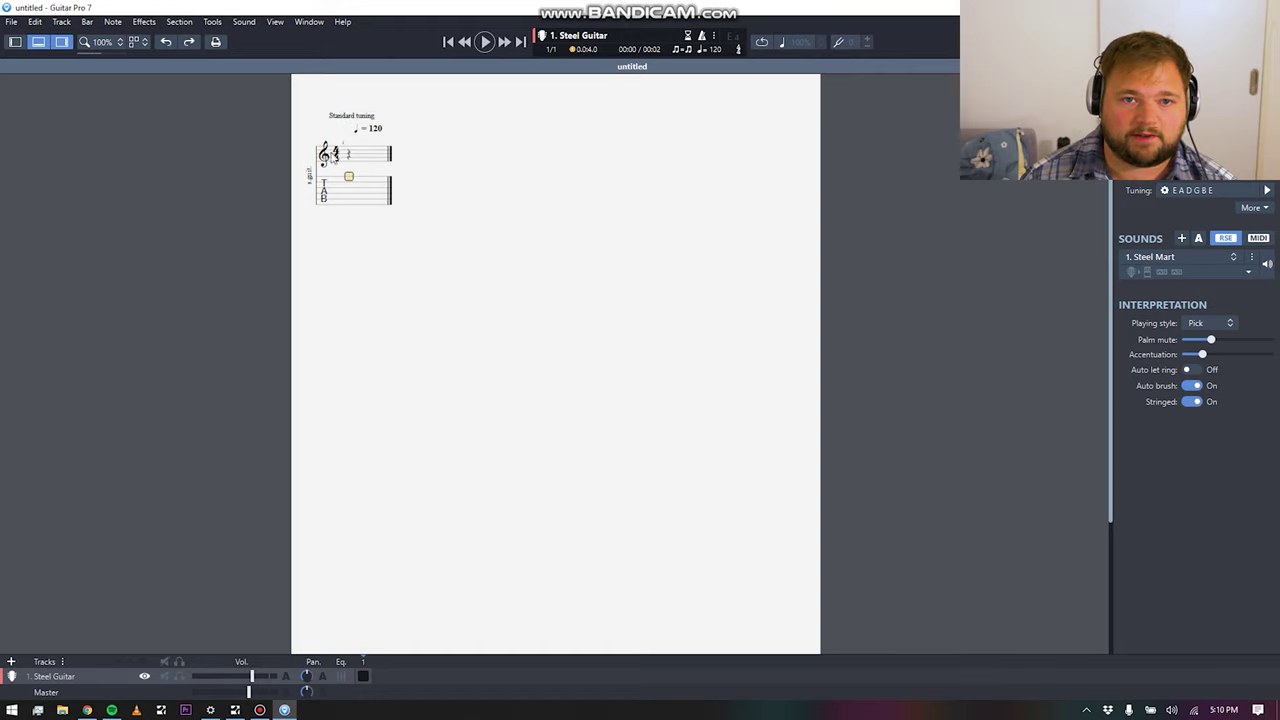
Enter fret 3 on a lower string in bar 1, then delete that note
click(350, 190)
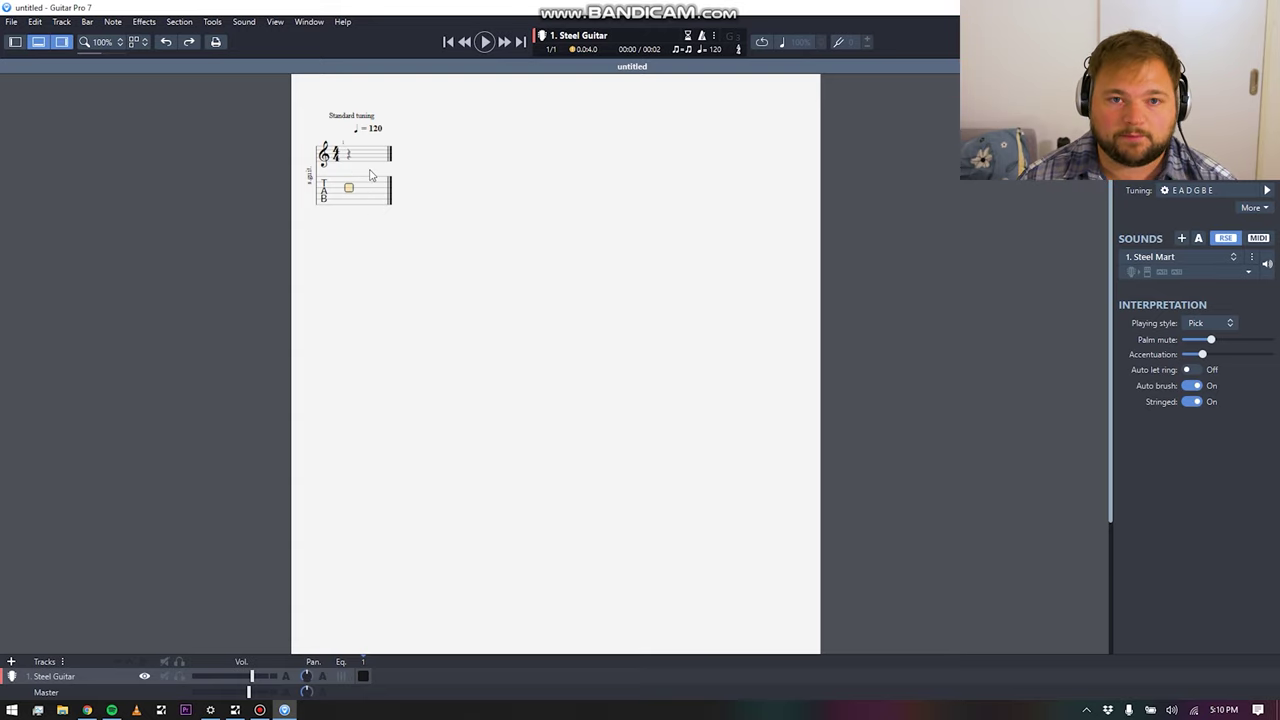
key(3)
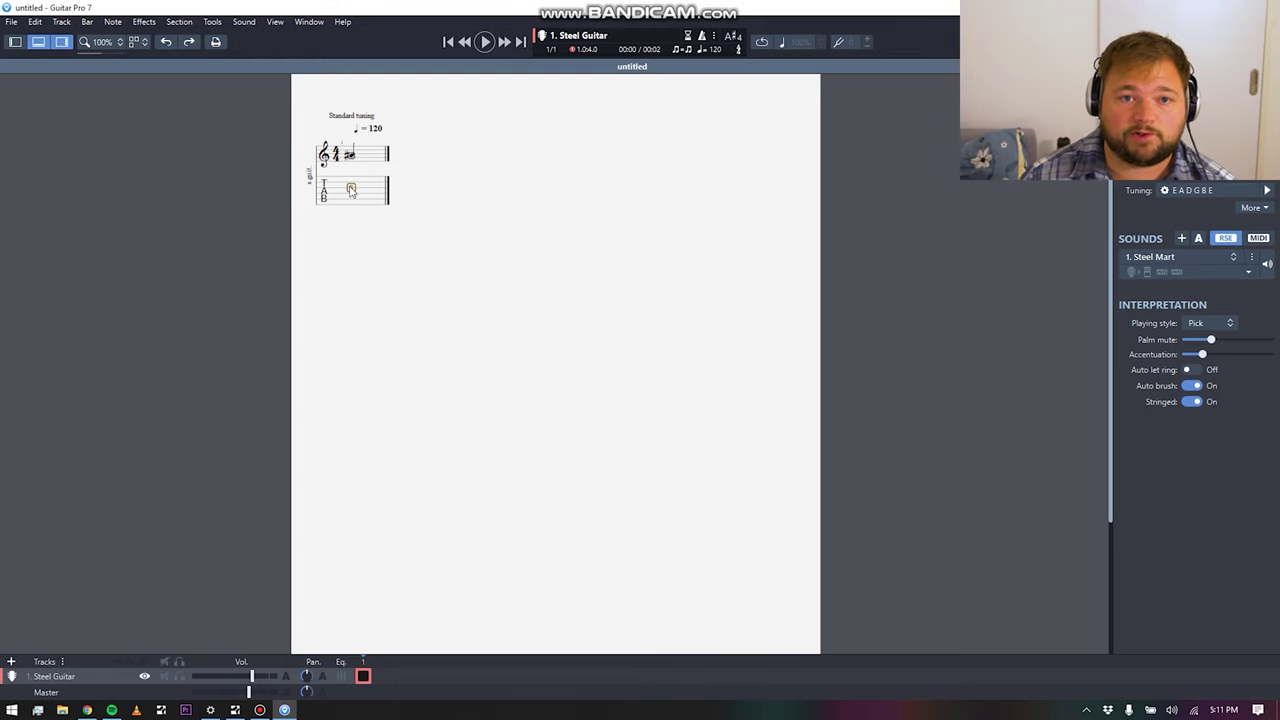
key(Delete)
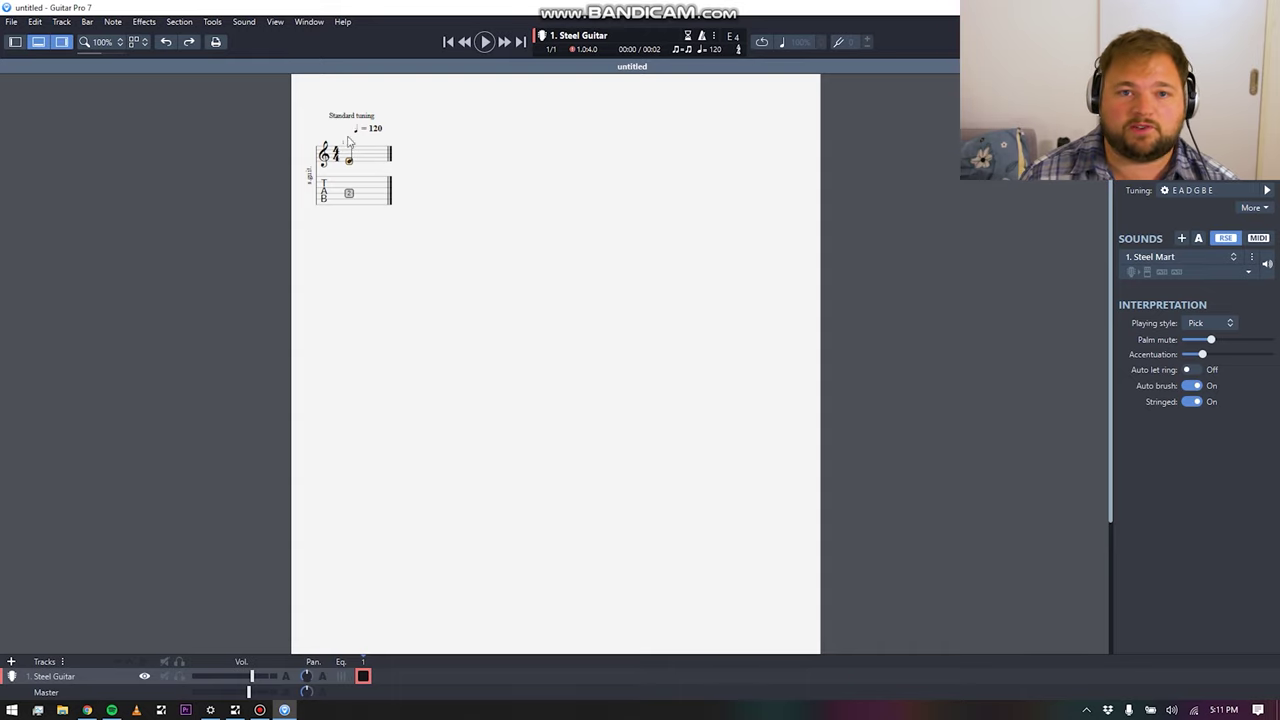
click(137, 22)
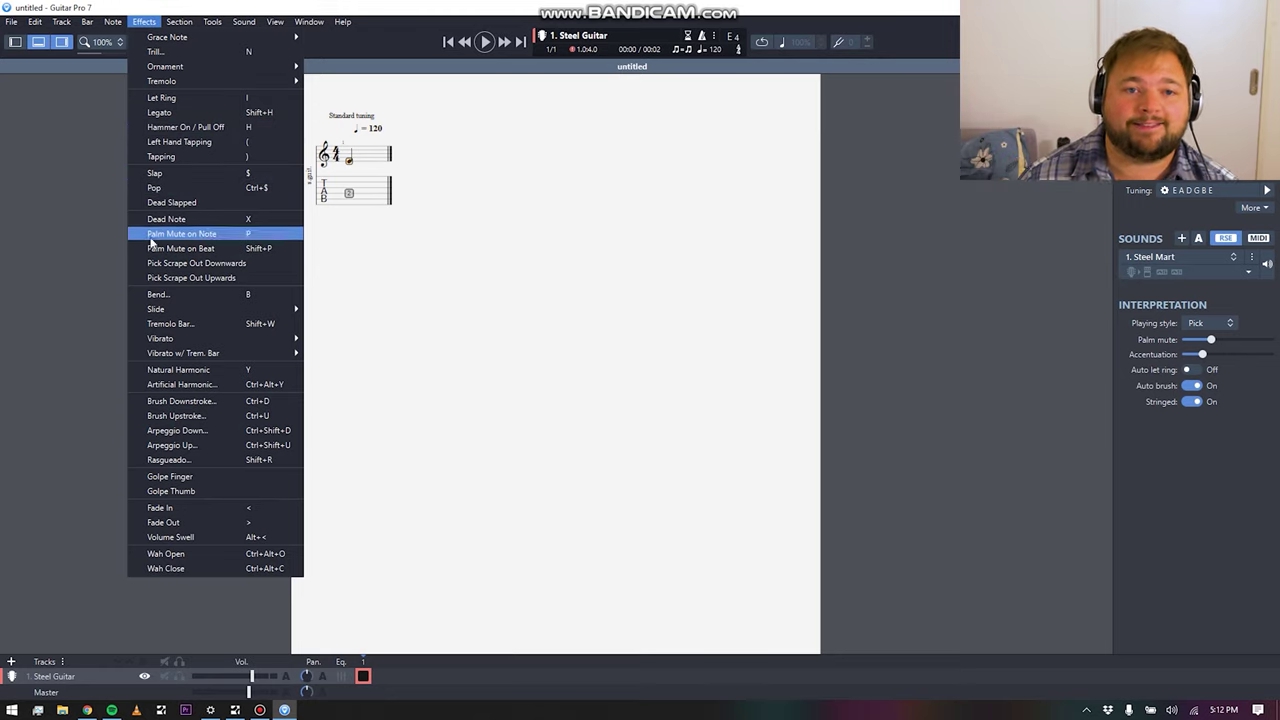
click(144, 21)
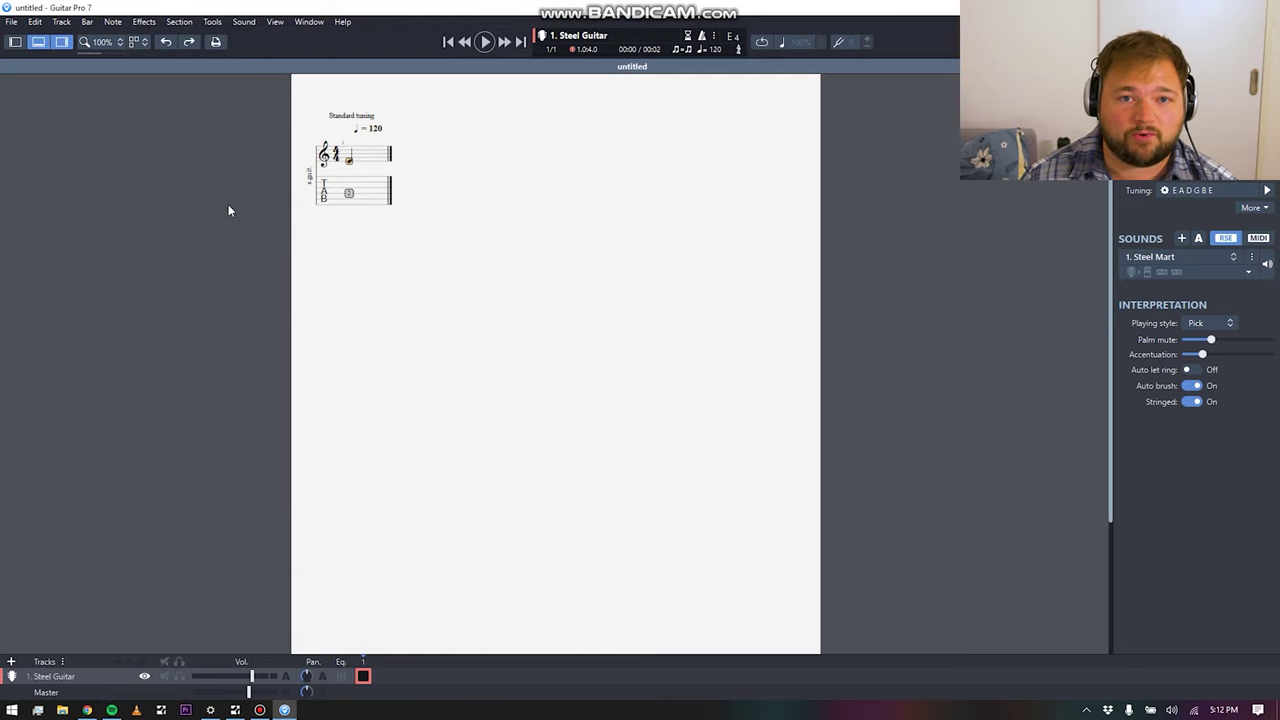
click(179, 21)
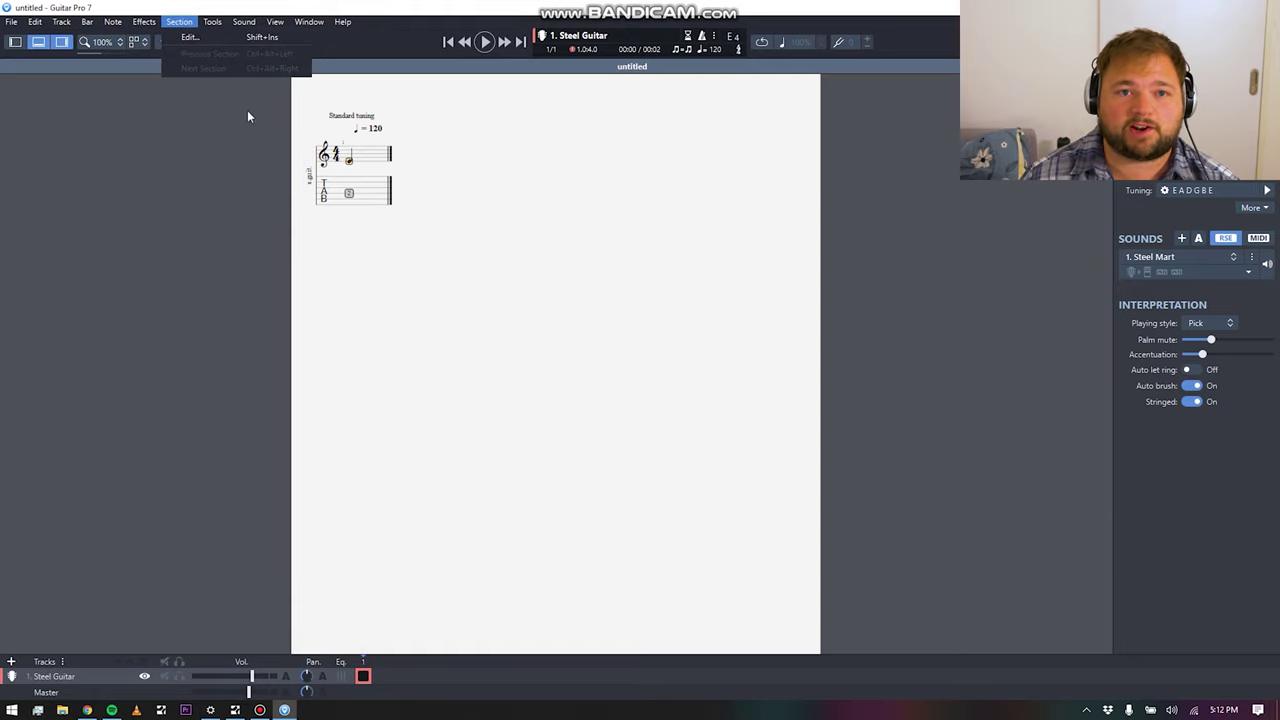
click(220, 37)
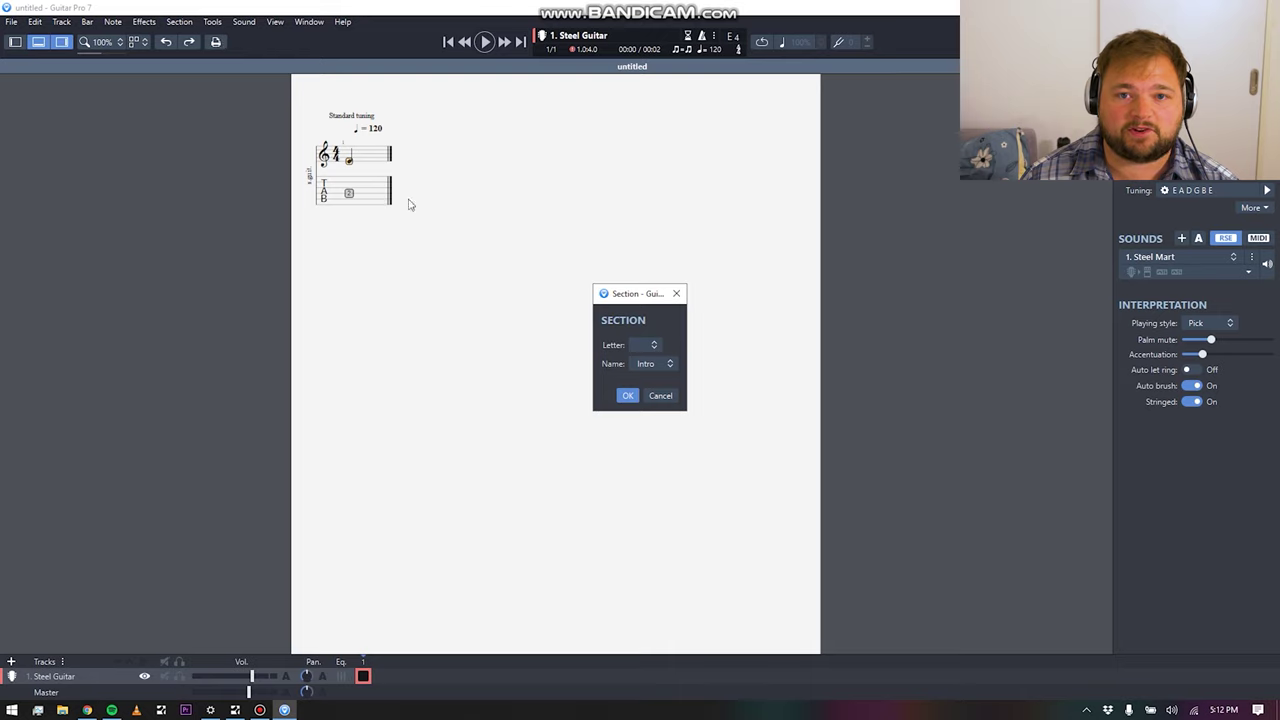
click(676, 295)
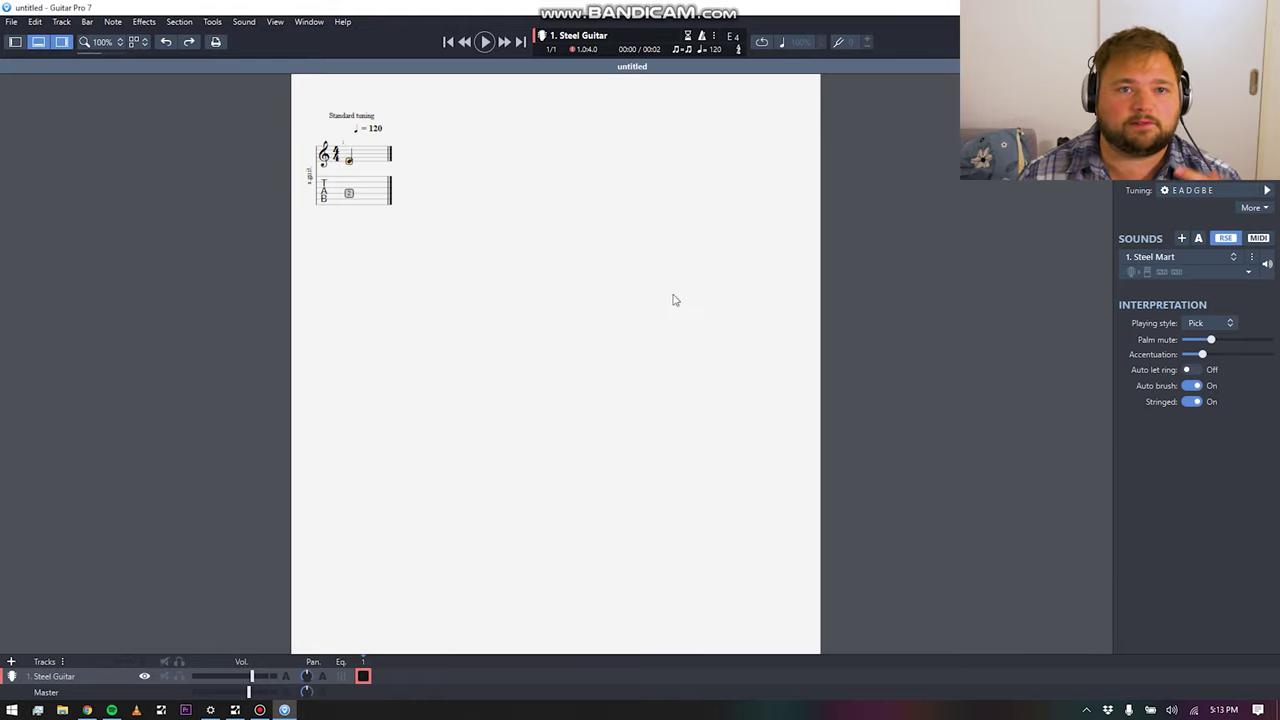
click(212, 21)
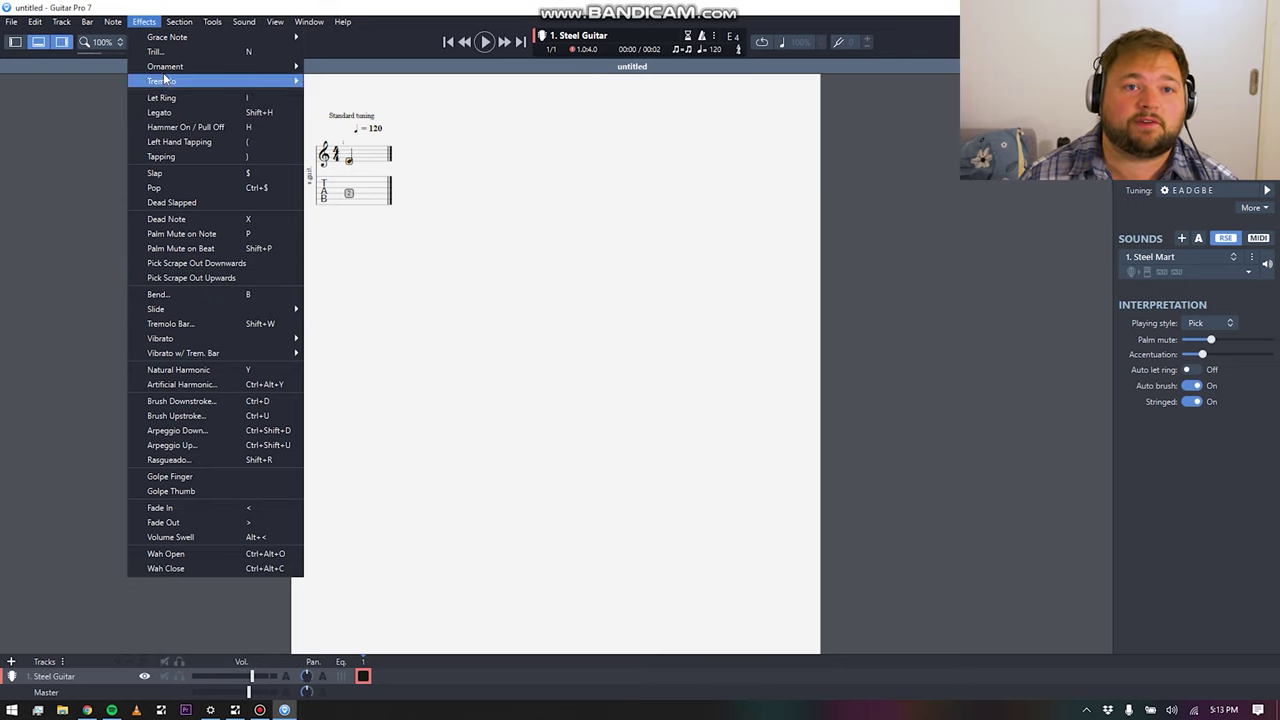
mouse_move(105, 27)
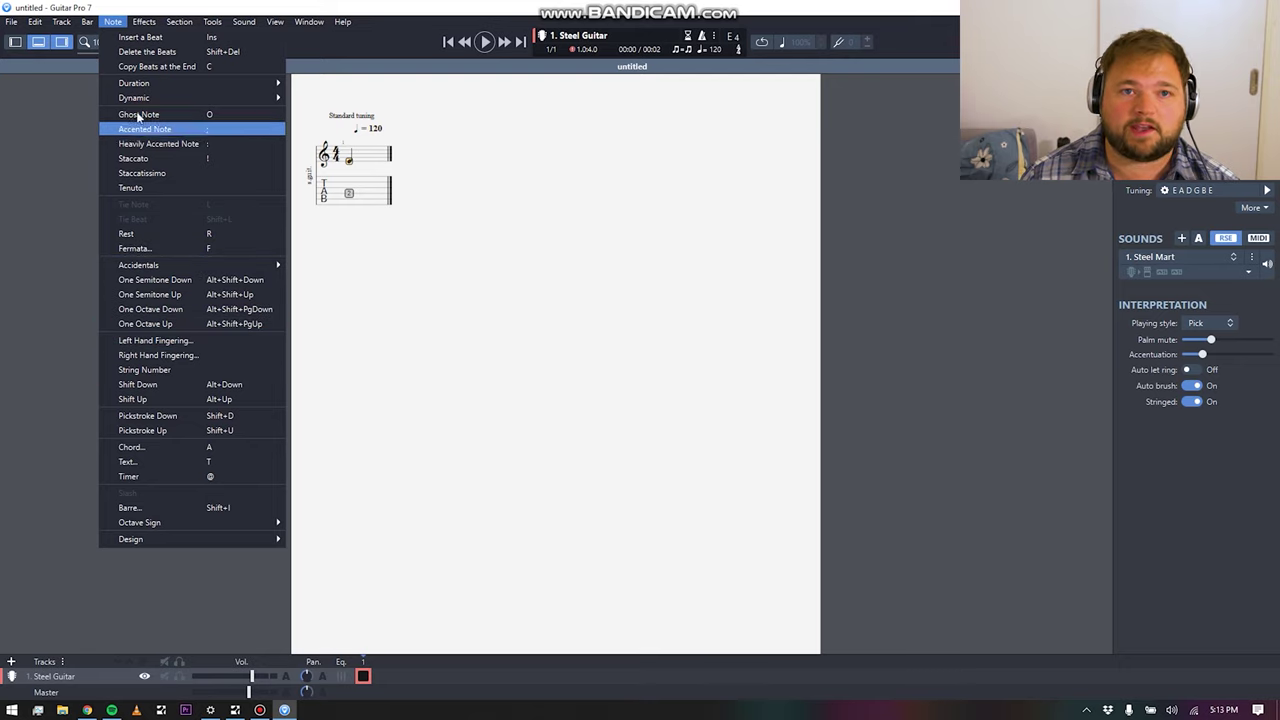
click(110, 27)
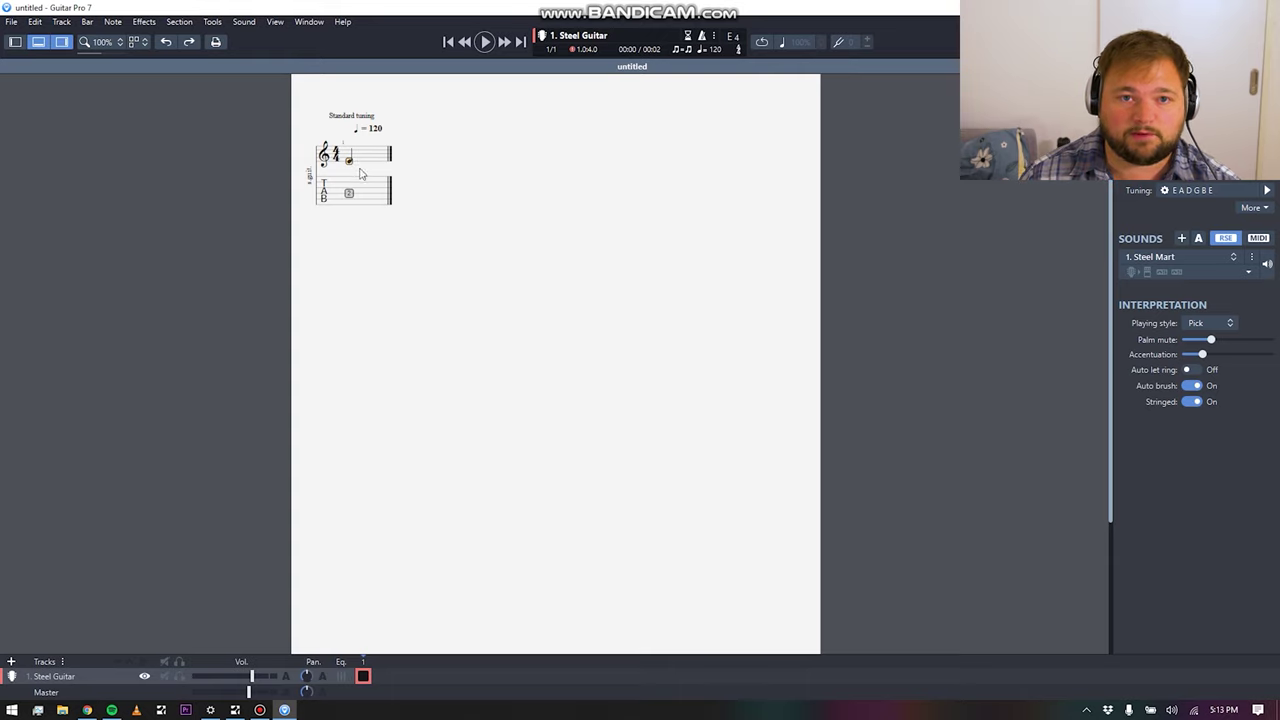
Open the Chord dialog and set Tonality C, Type M and Extension add9
key(a)
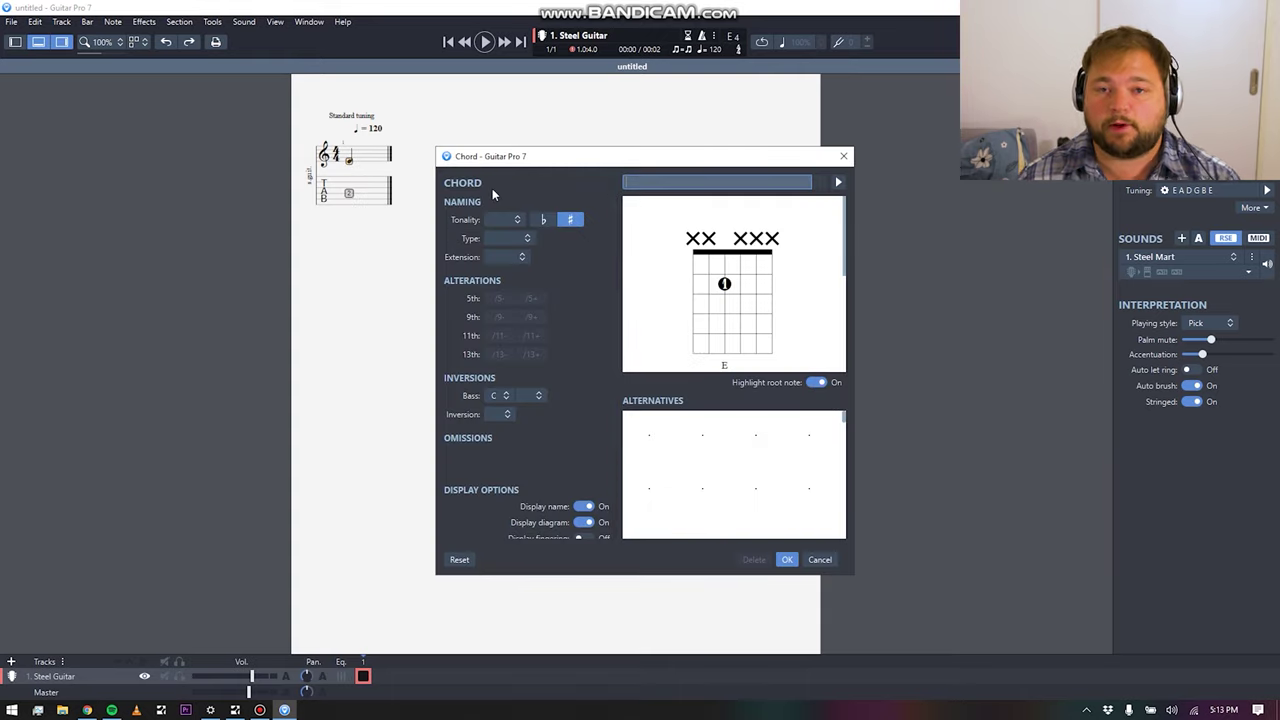
drag(565, 163, 515, 201)
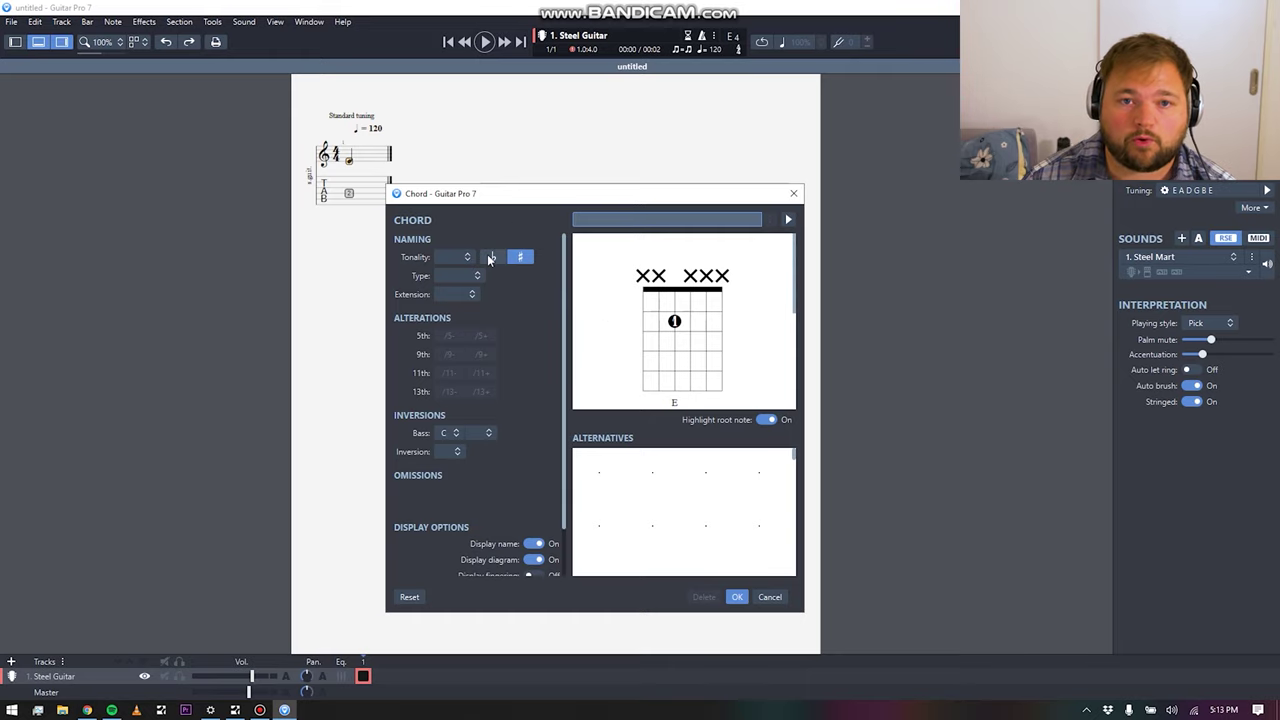
click(457, 256)
click(450, 272)
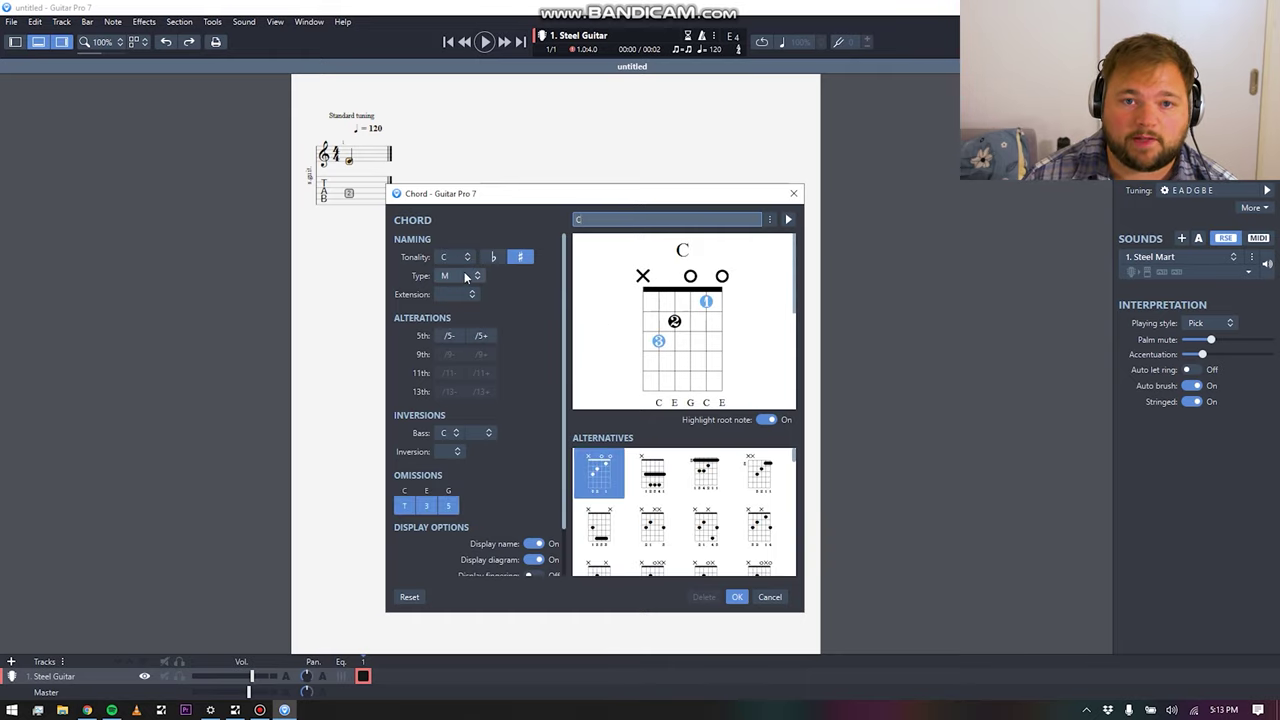
click(463, 275)
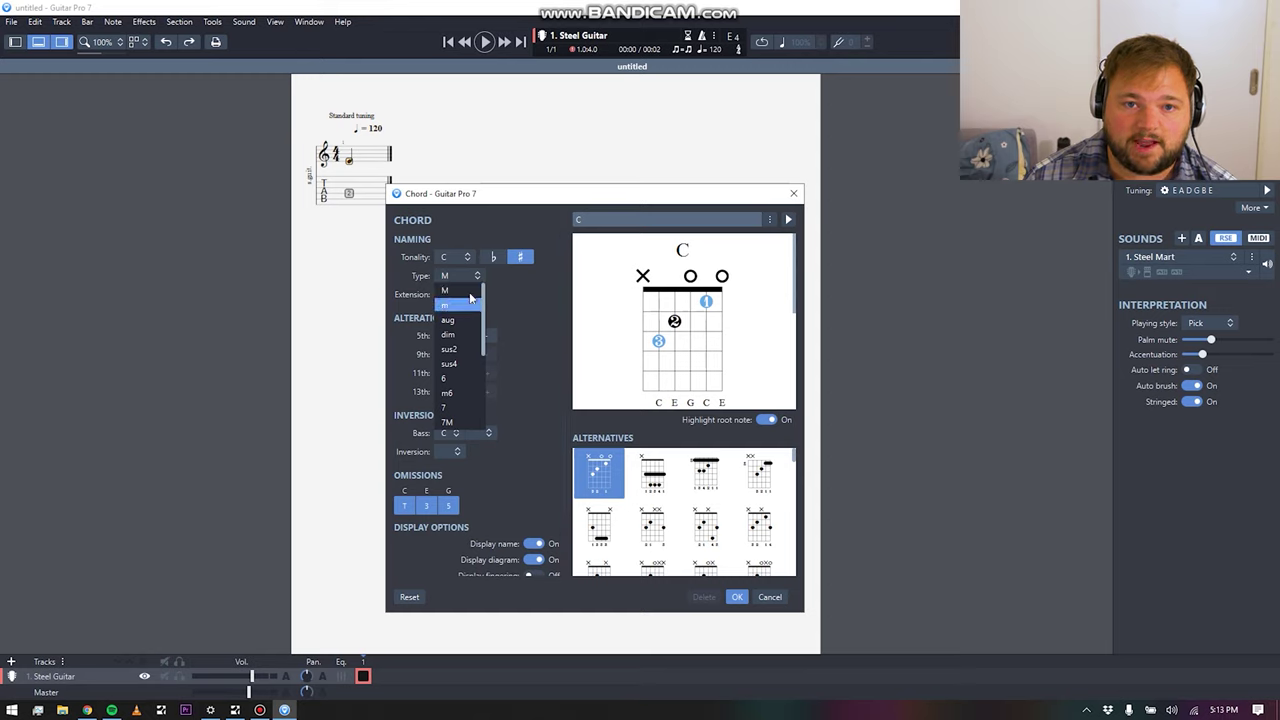
click(455, 290)
click(458, 294)
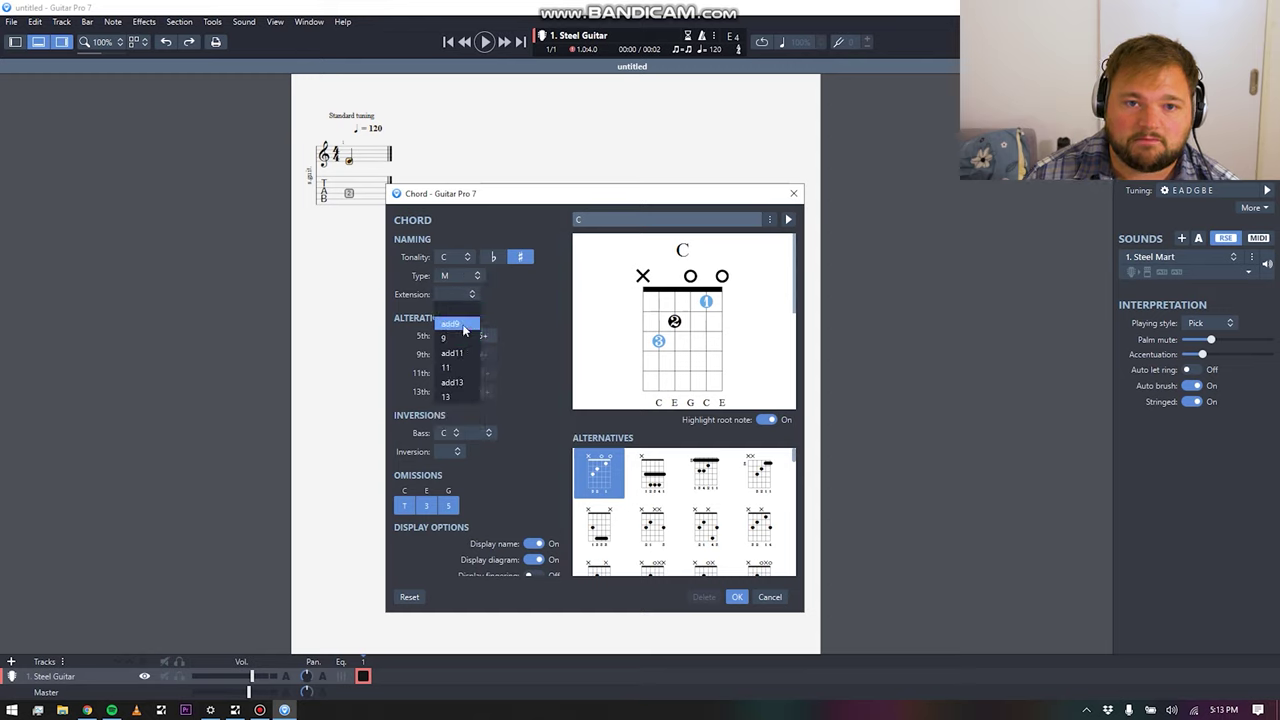
click(455, 324)
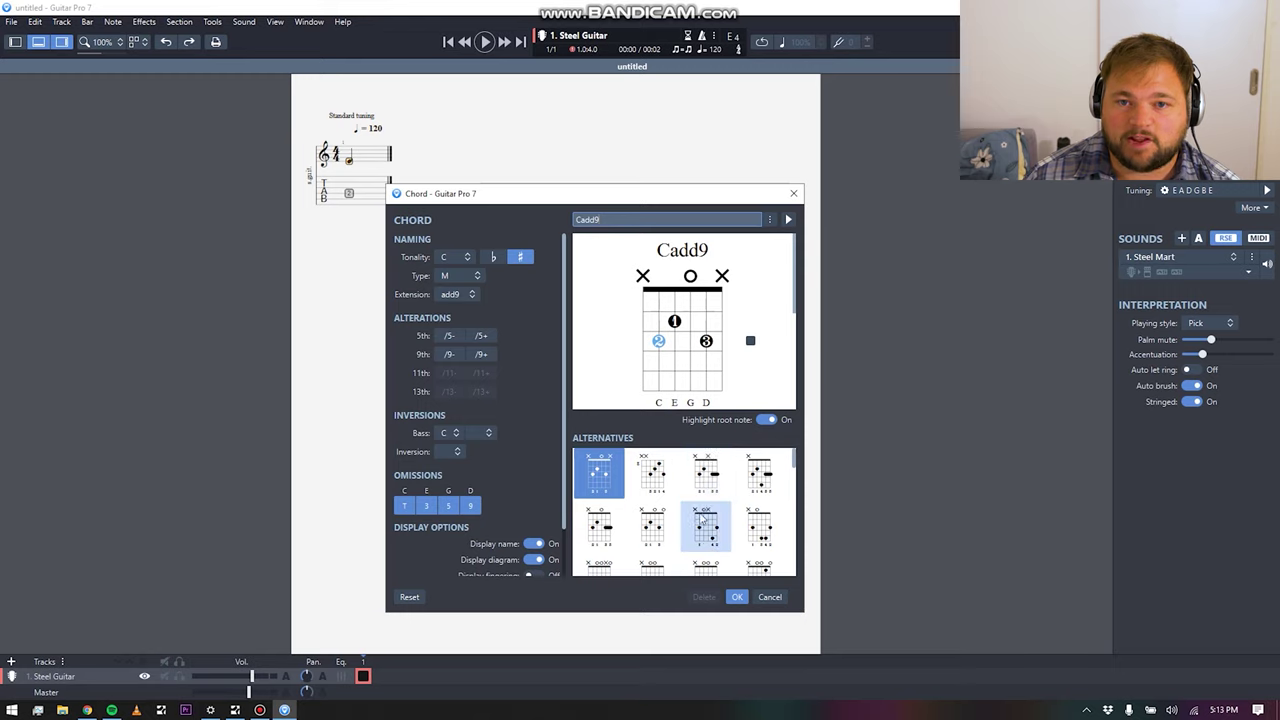
Browse the alternative Cadd9 chord shapes
scroll(712, 515, down, 3)
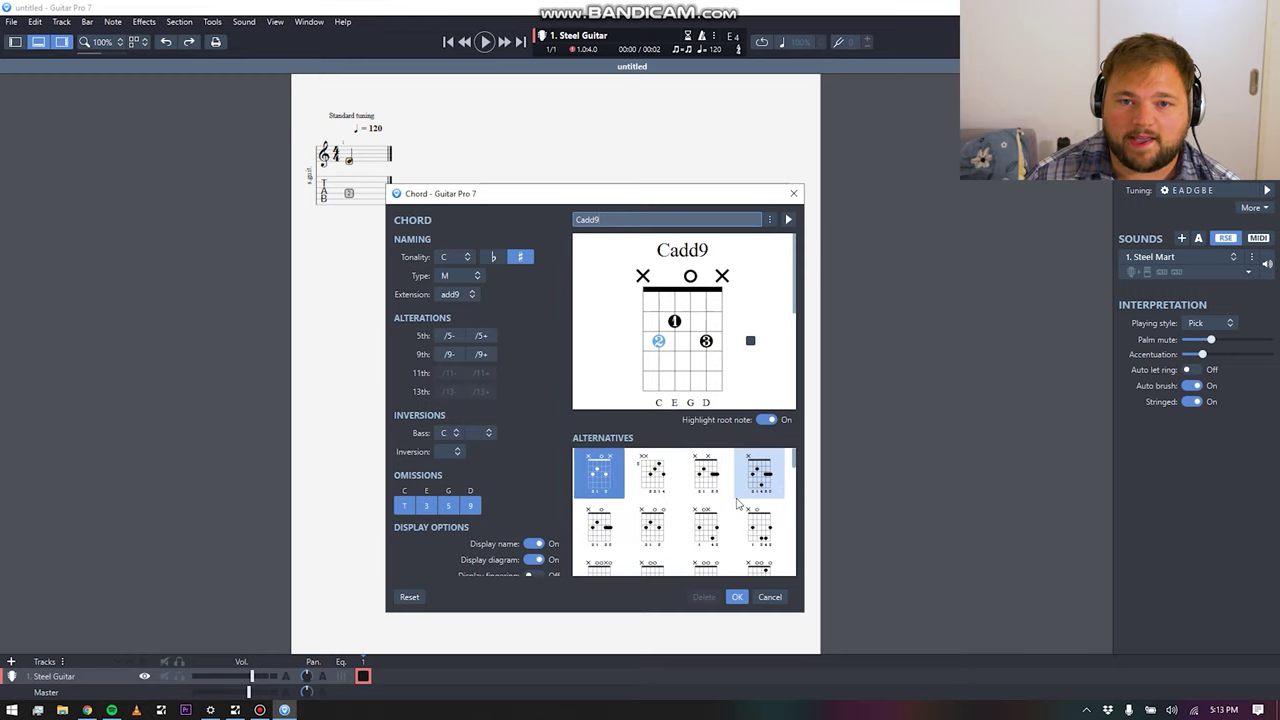
scroll(666, 494, up, 2)
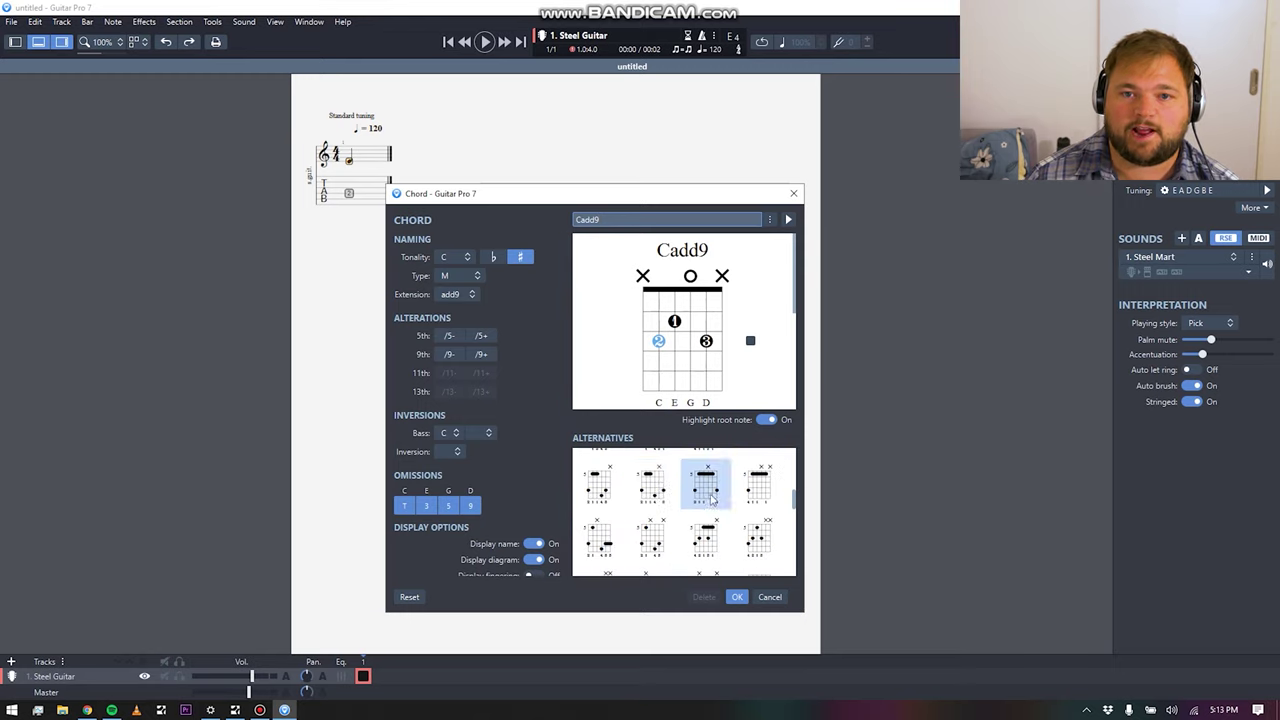
scroll(668, 490, up, 2)
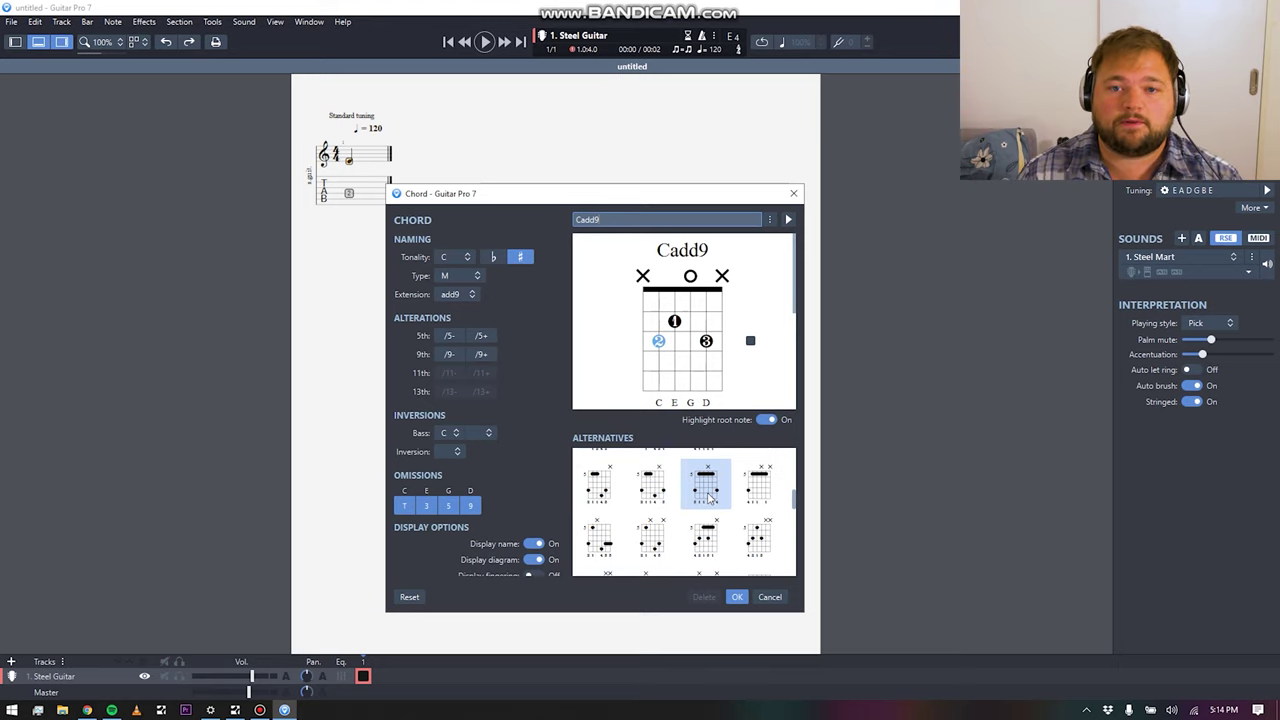
scroll(714, 477, down, 5)
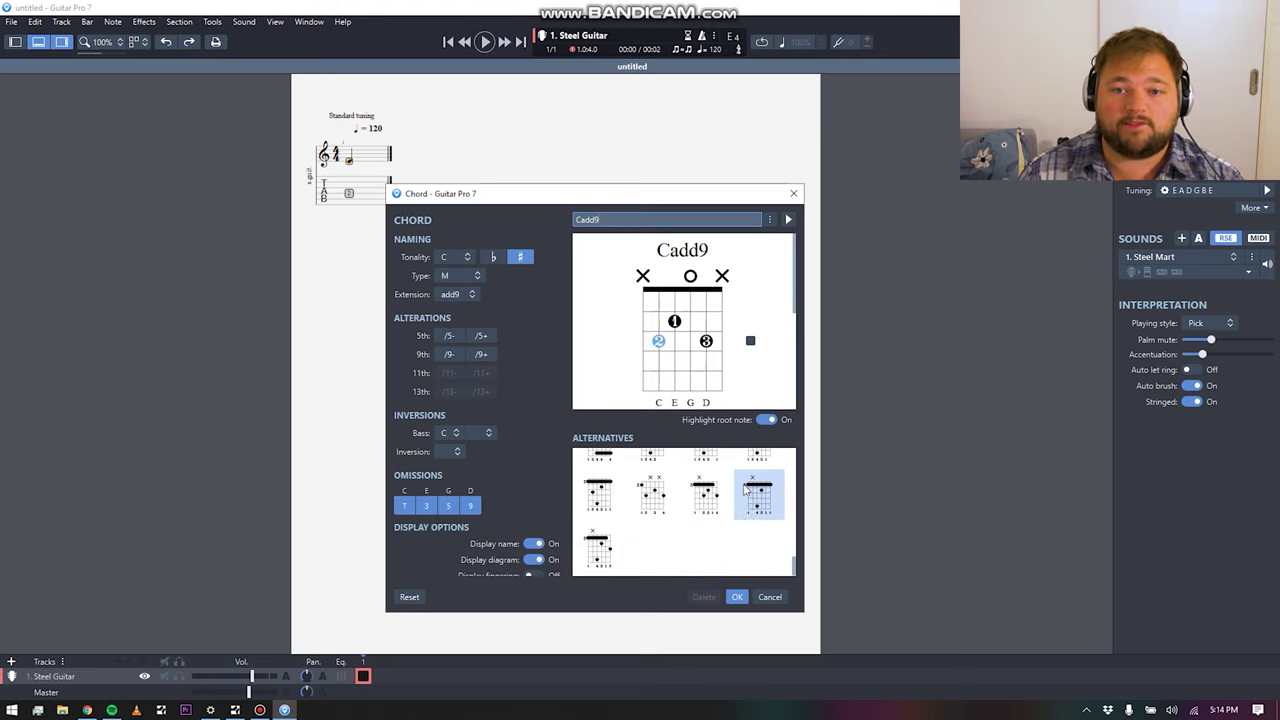
scroll(740, 534, up, 5)
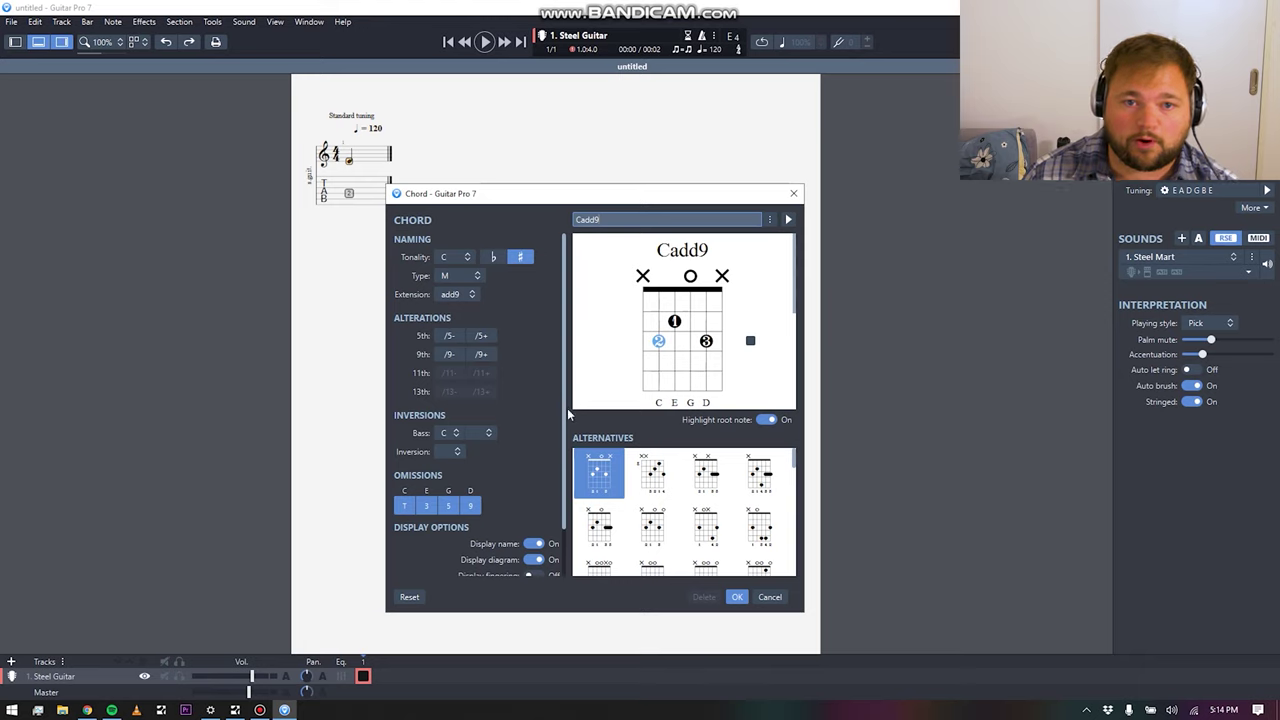
scroll(531, 528, down, 1)
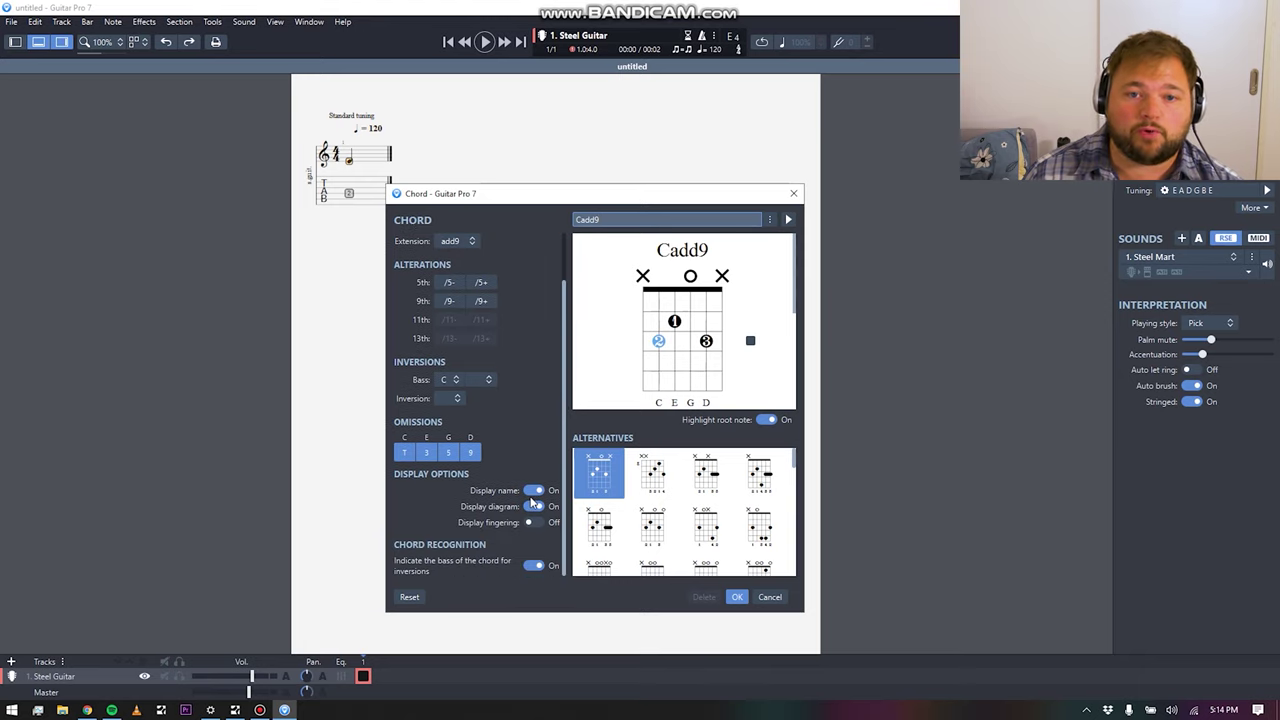
Close the Chord dialog unapplied and expand Steel Mart's G-EQ, Classic and Ambience chain
click(792, 195)
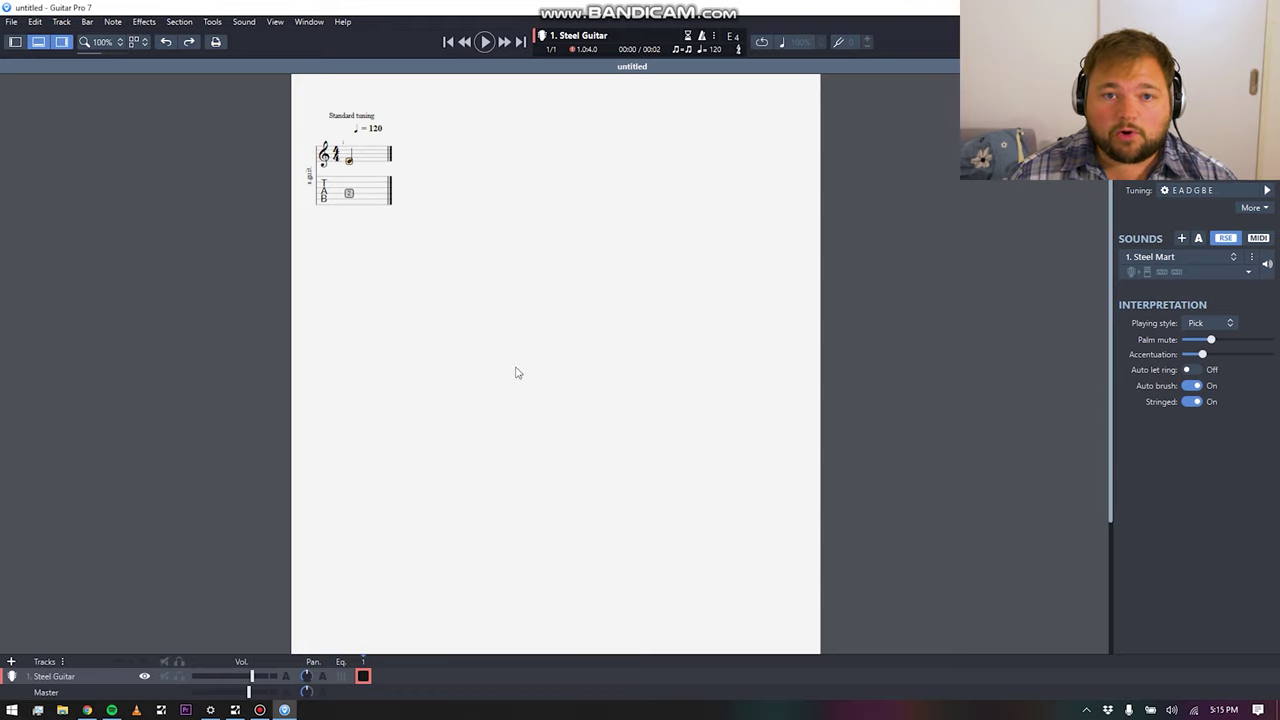
click(1218, 273)
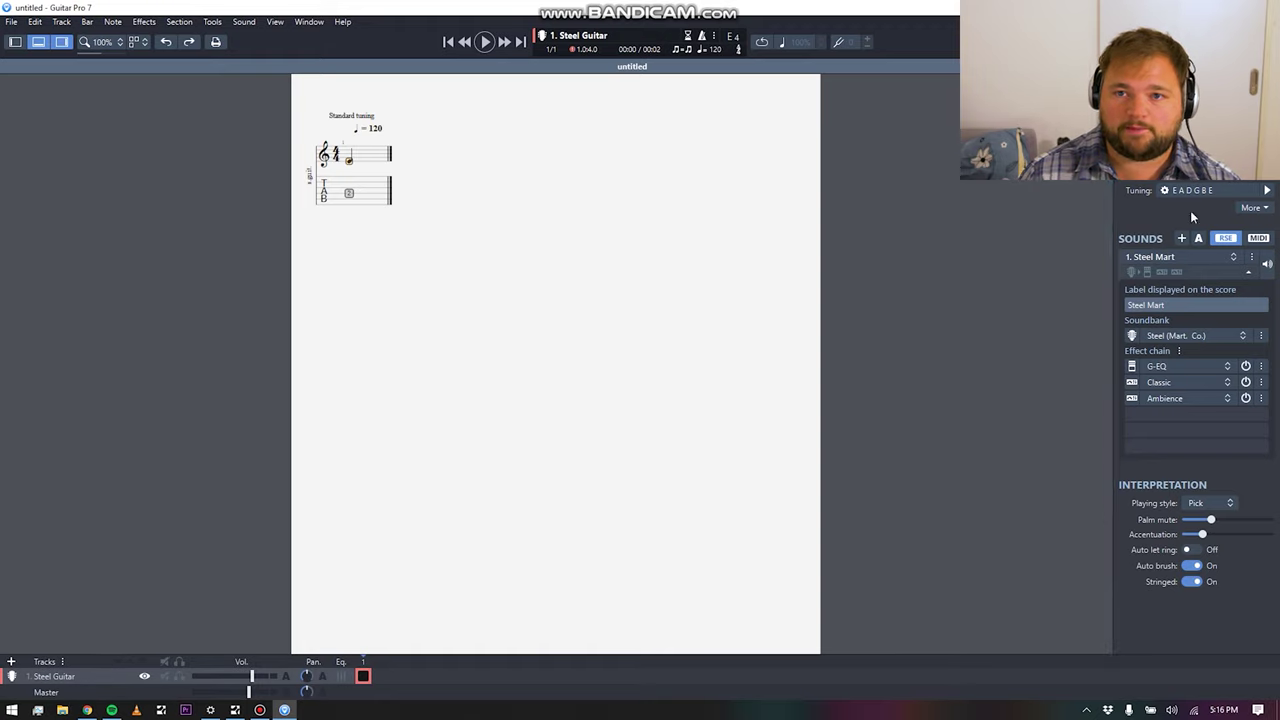
click(1194, 260)
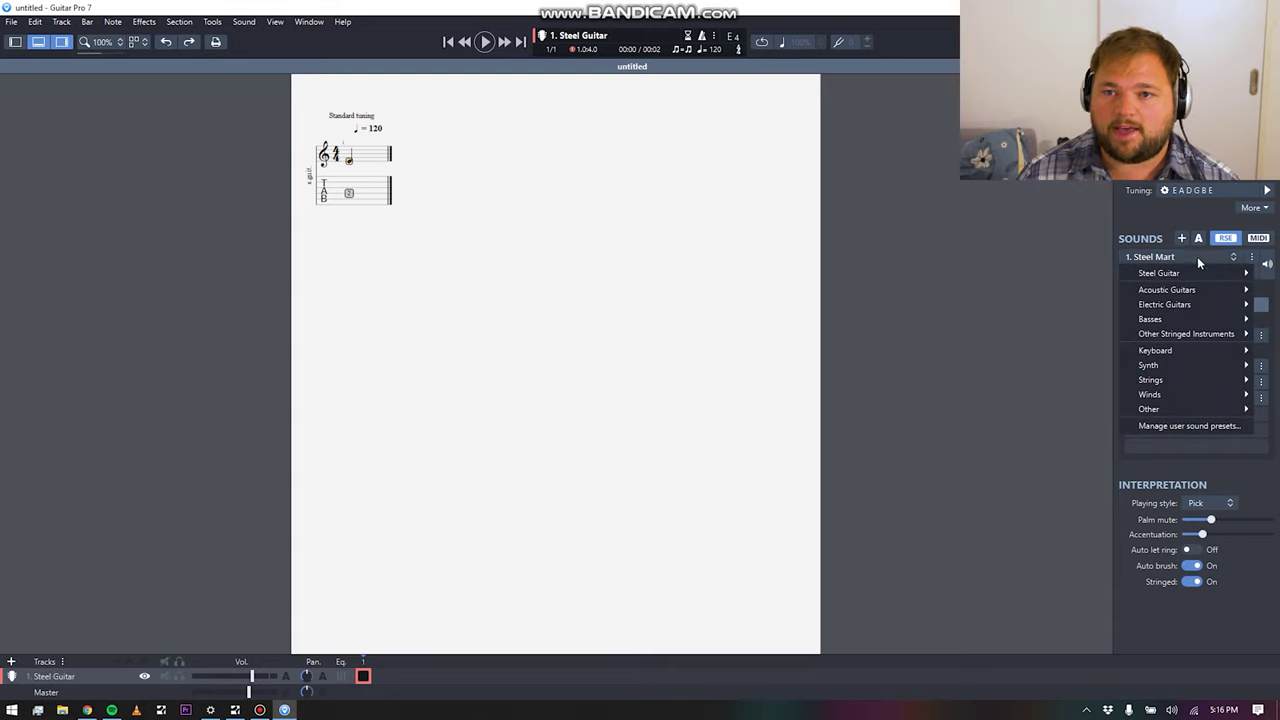
mouse_move(1184, 312)
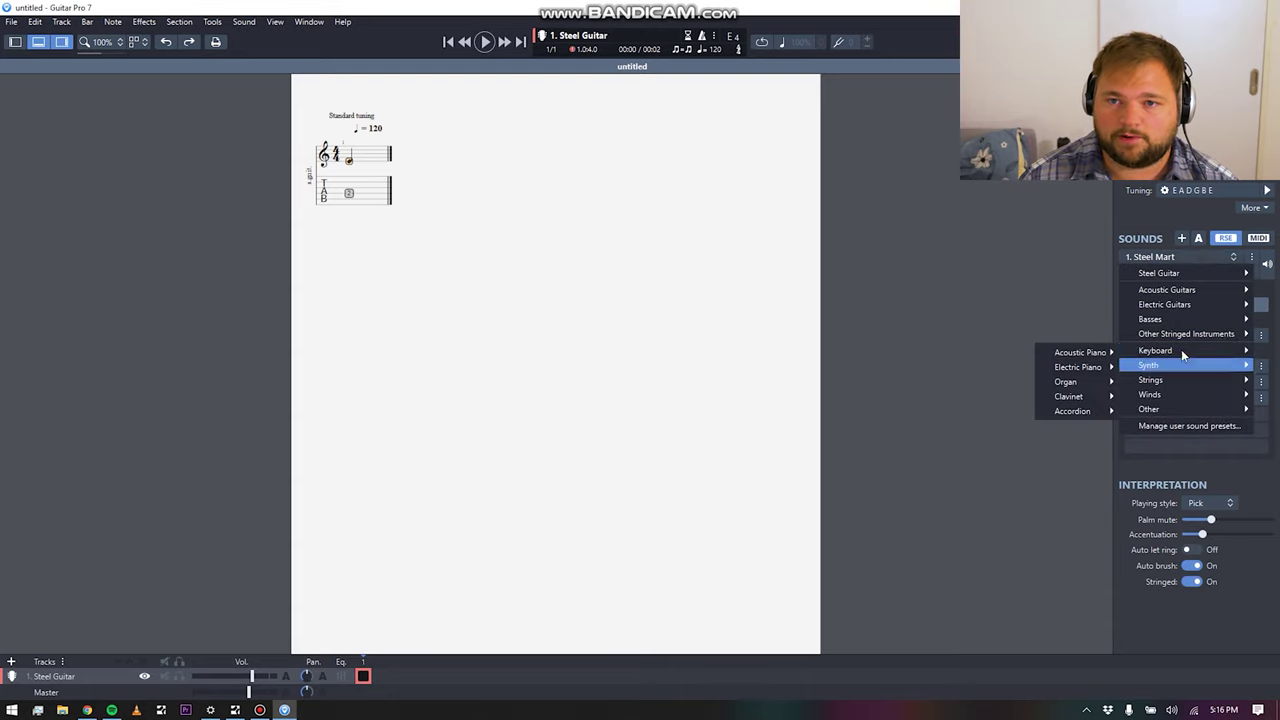
click(1200, 427)
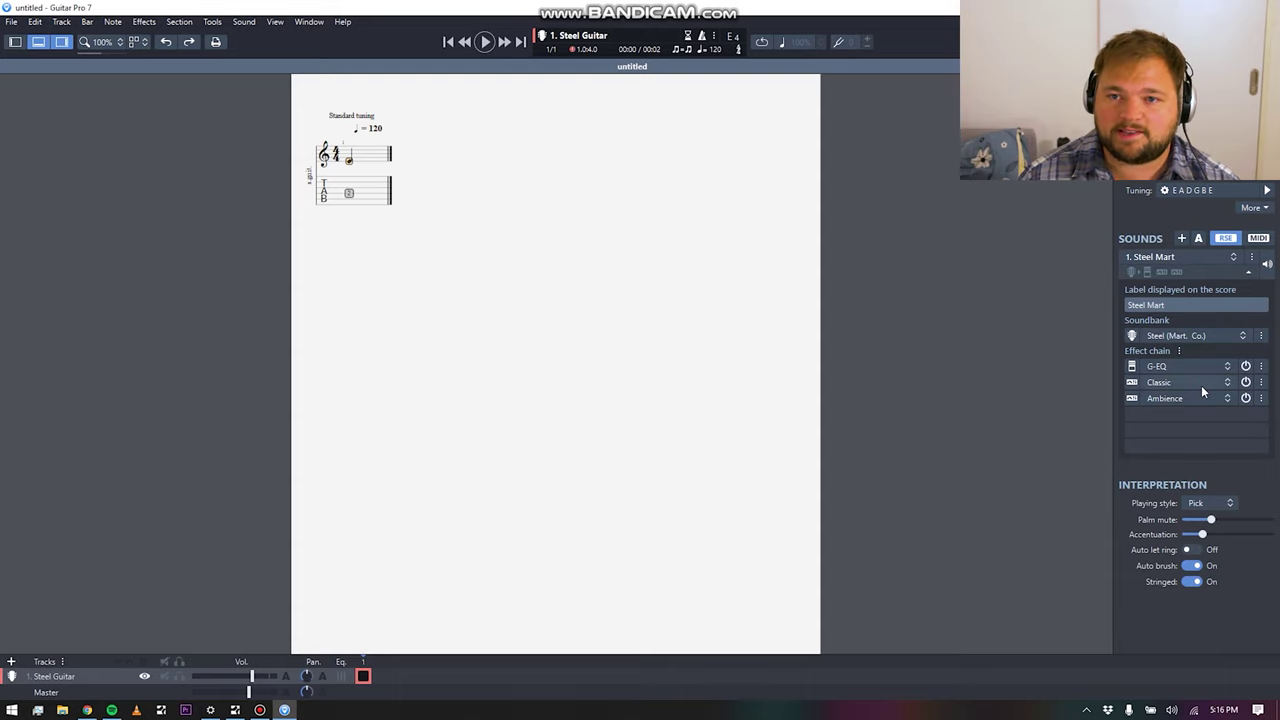
click(1227, 366)
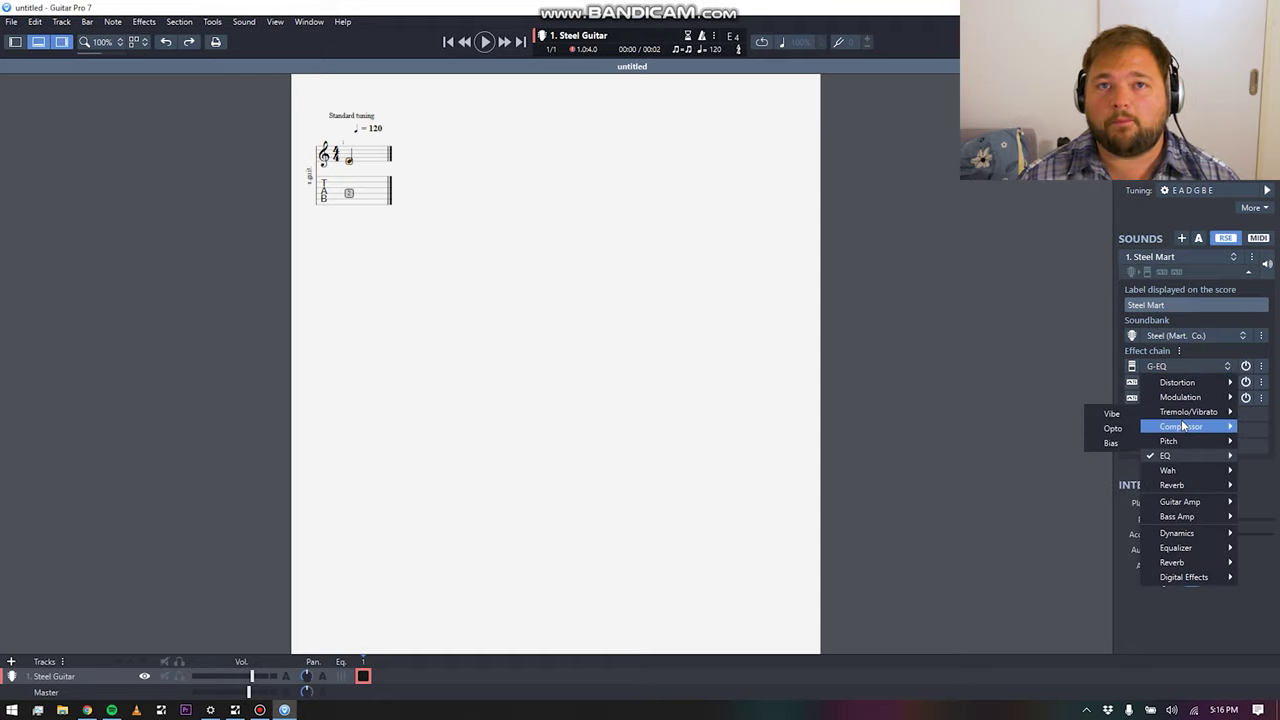
mouse_move(1184, 427)
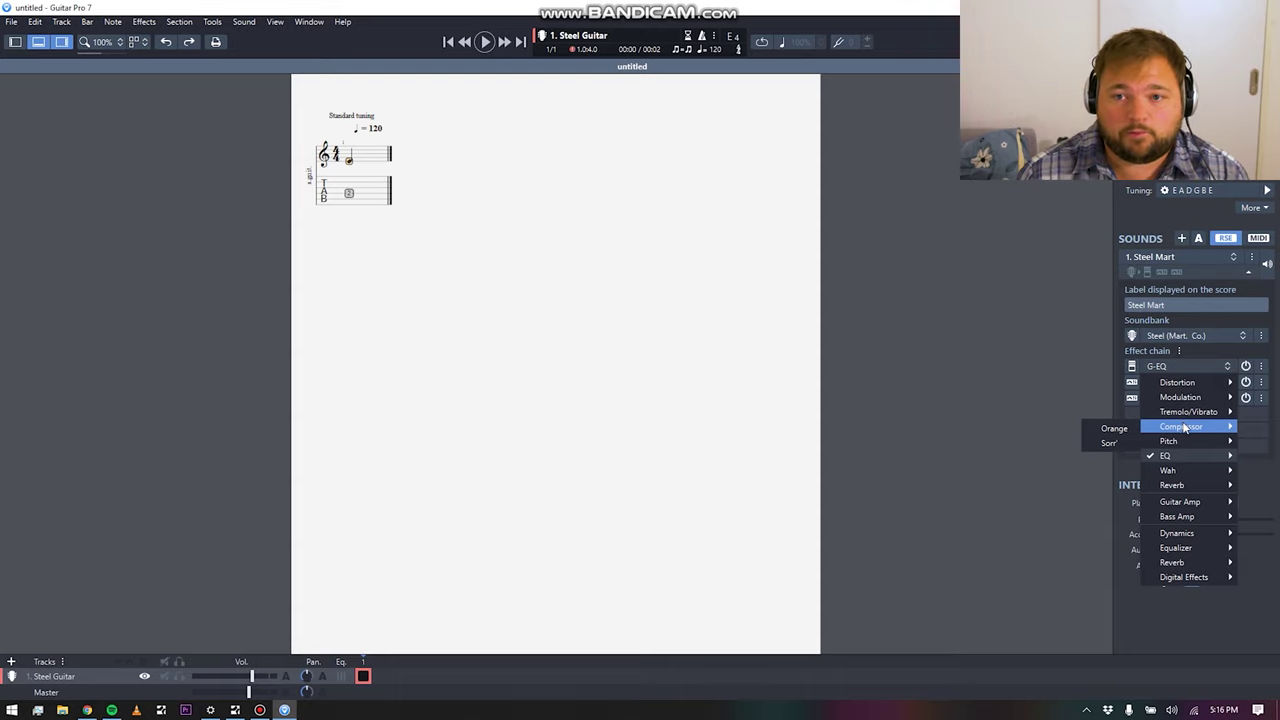
mouse_move(1187, 380)
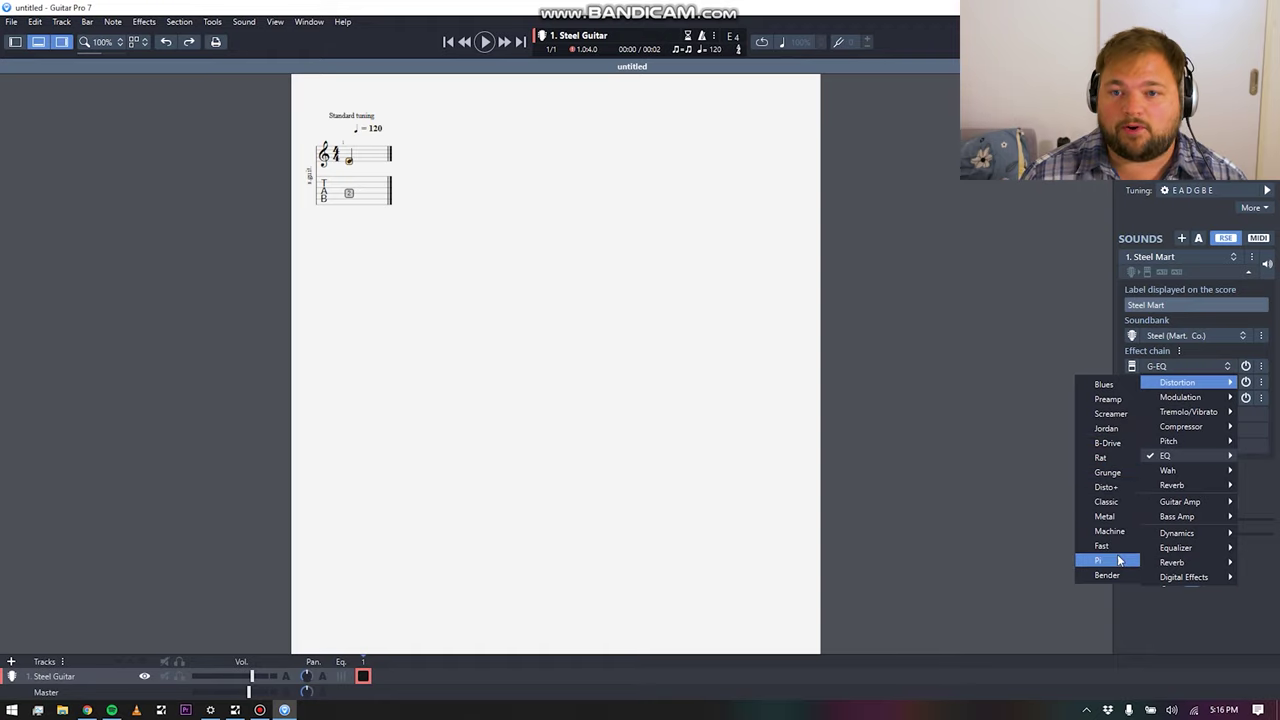
mouse_move(1172, 402)
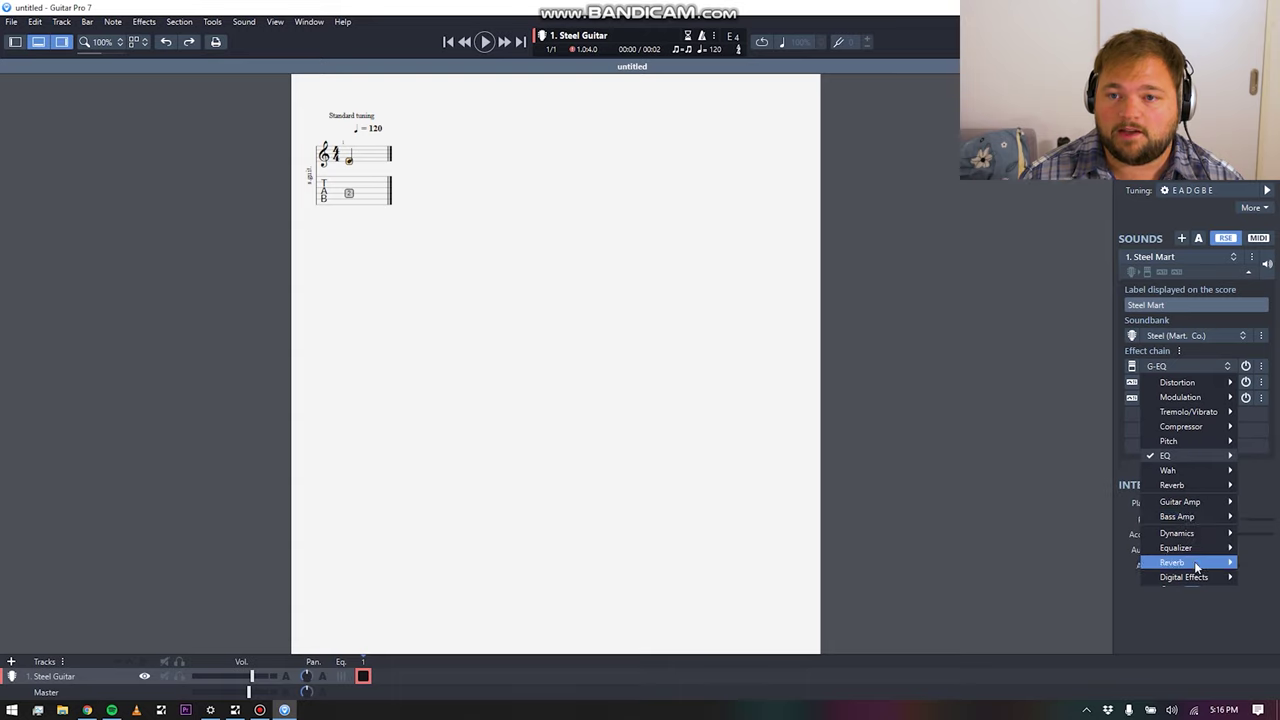
mouse_move(1199, 535)
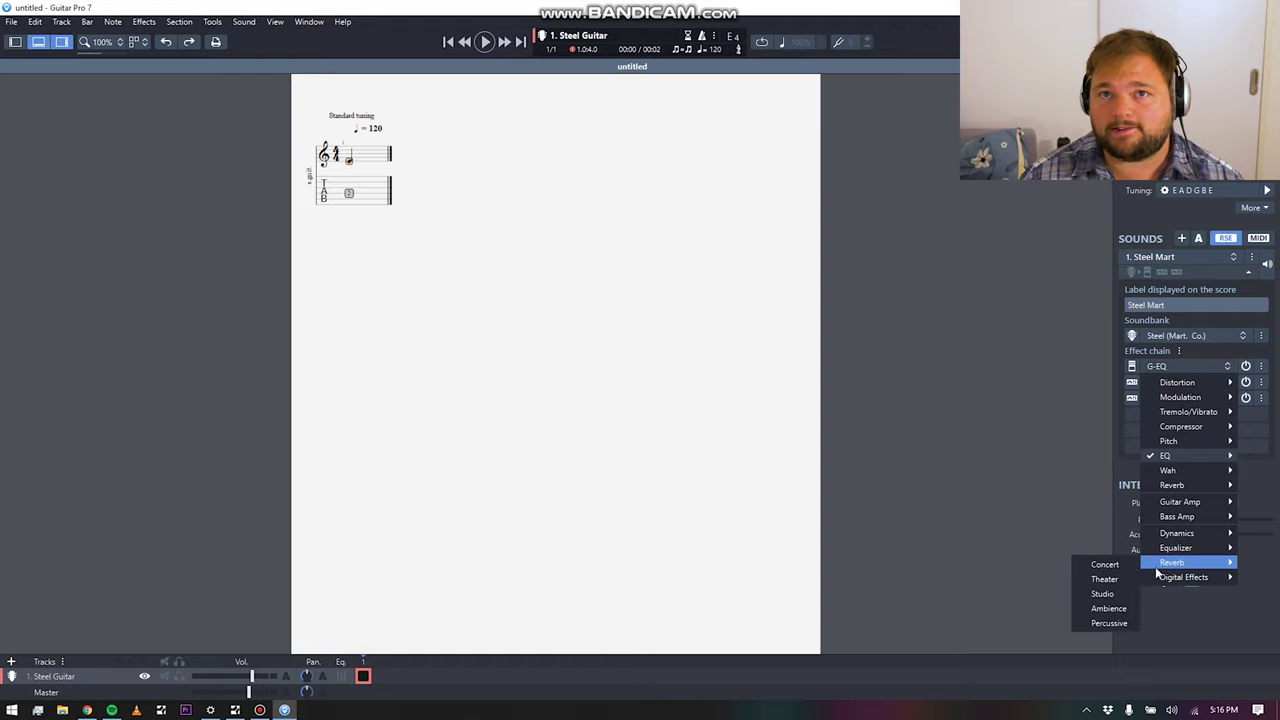
mouse_move(1184, 577)
click(1200, 611)
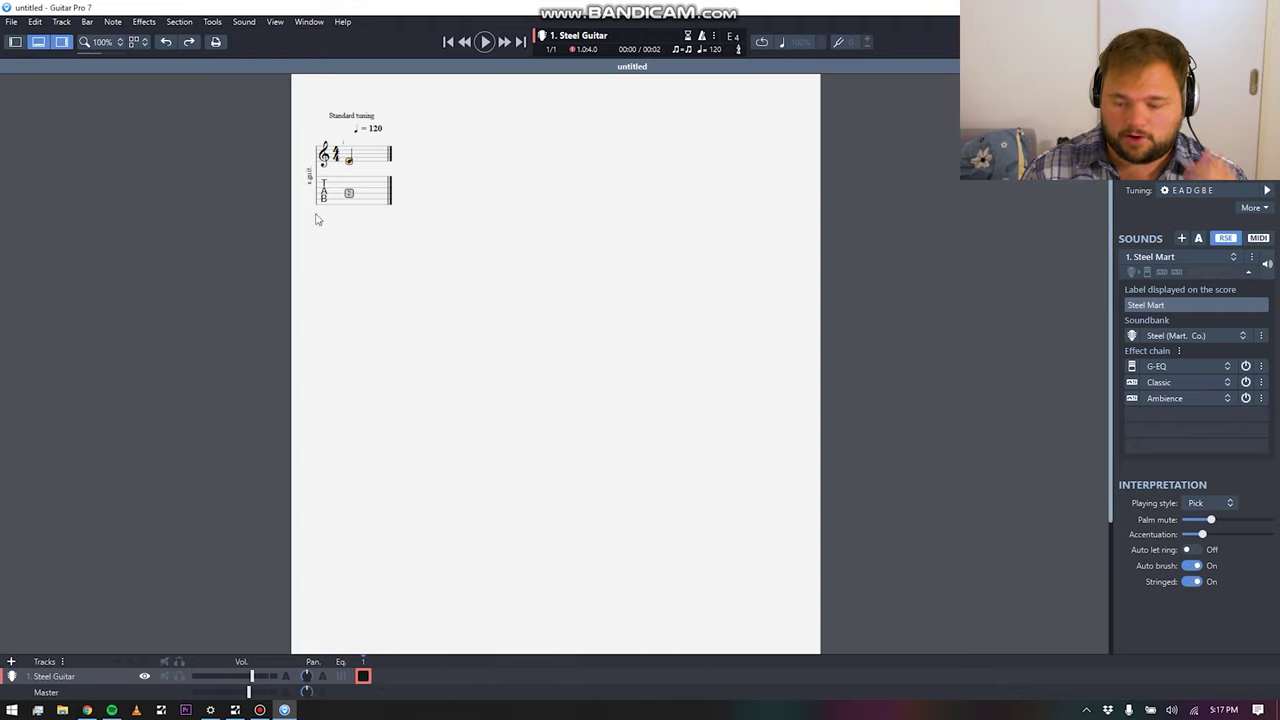
Add bars until the steel guitar score reaches nine bars
key(Right)
key(Right)
key(Right)
key(Right)
key(Right)
key(Right)
key(Right)
key(Right)
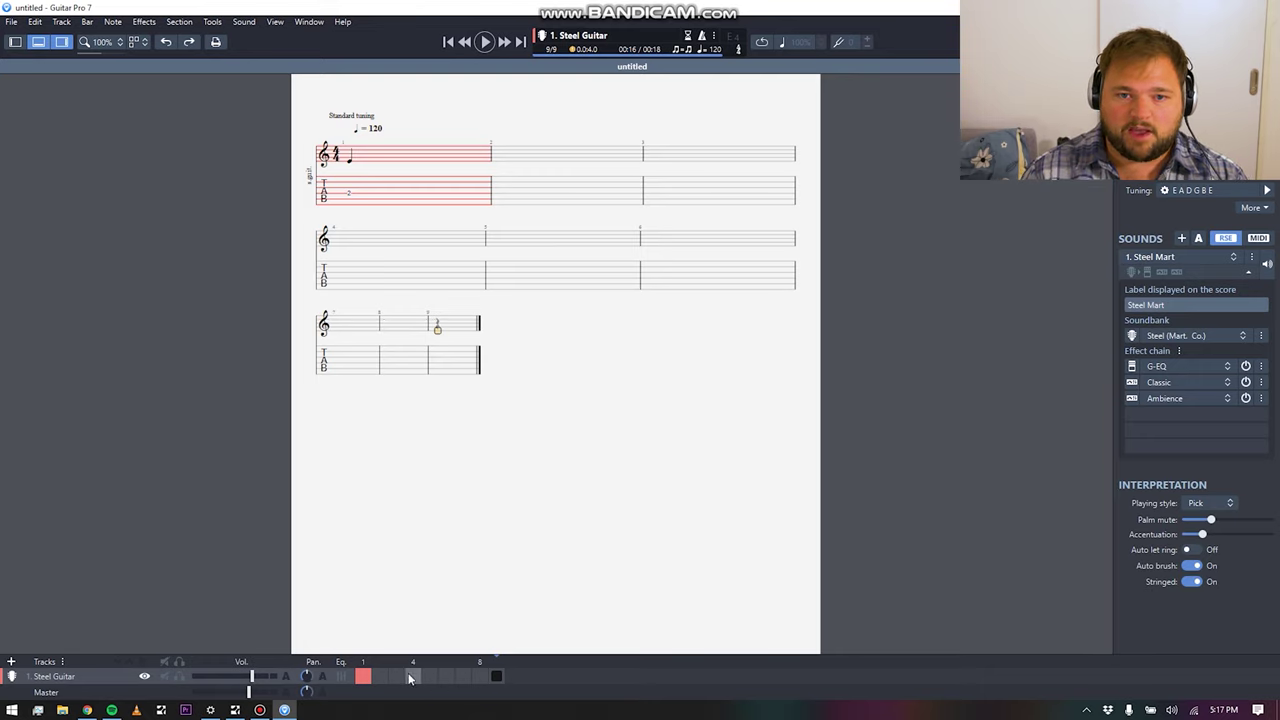
click(462, 677)
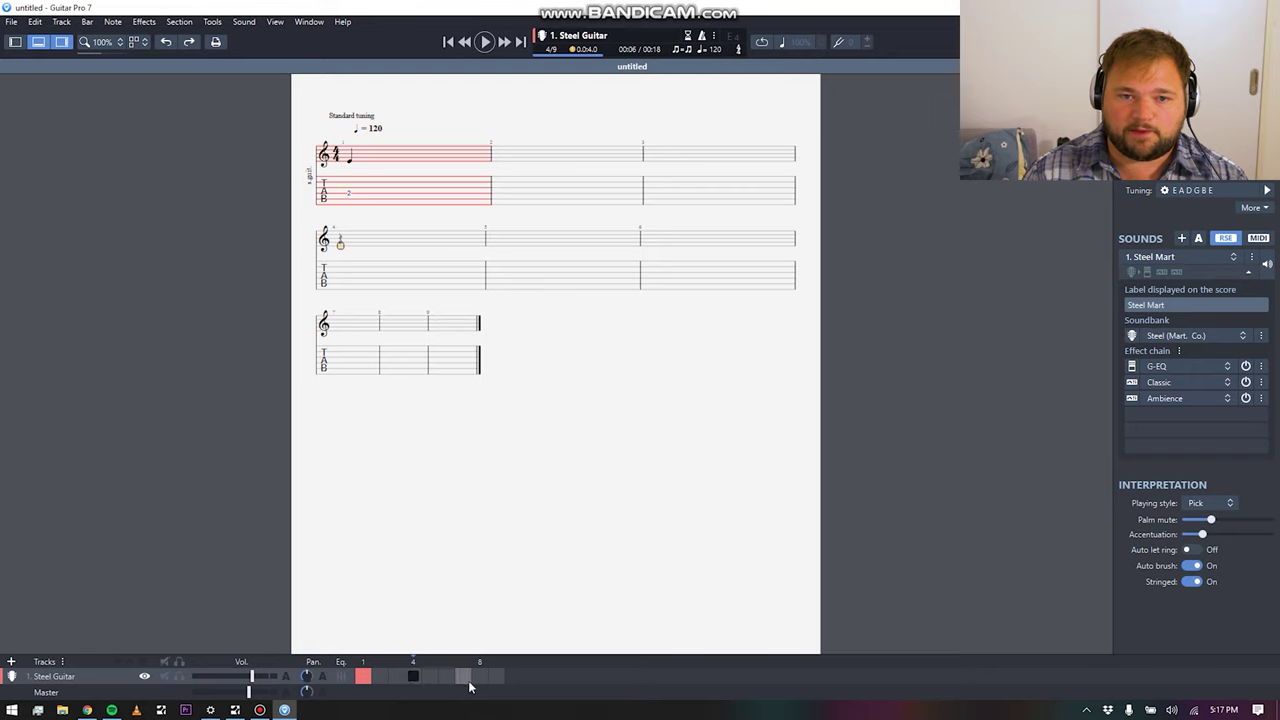
click(500, 677)
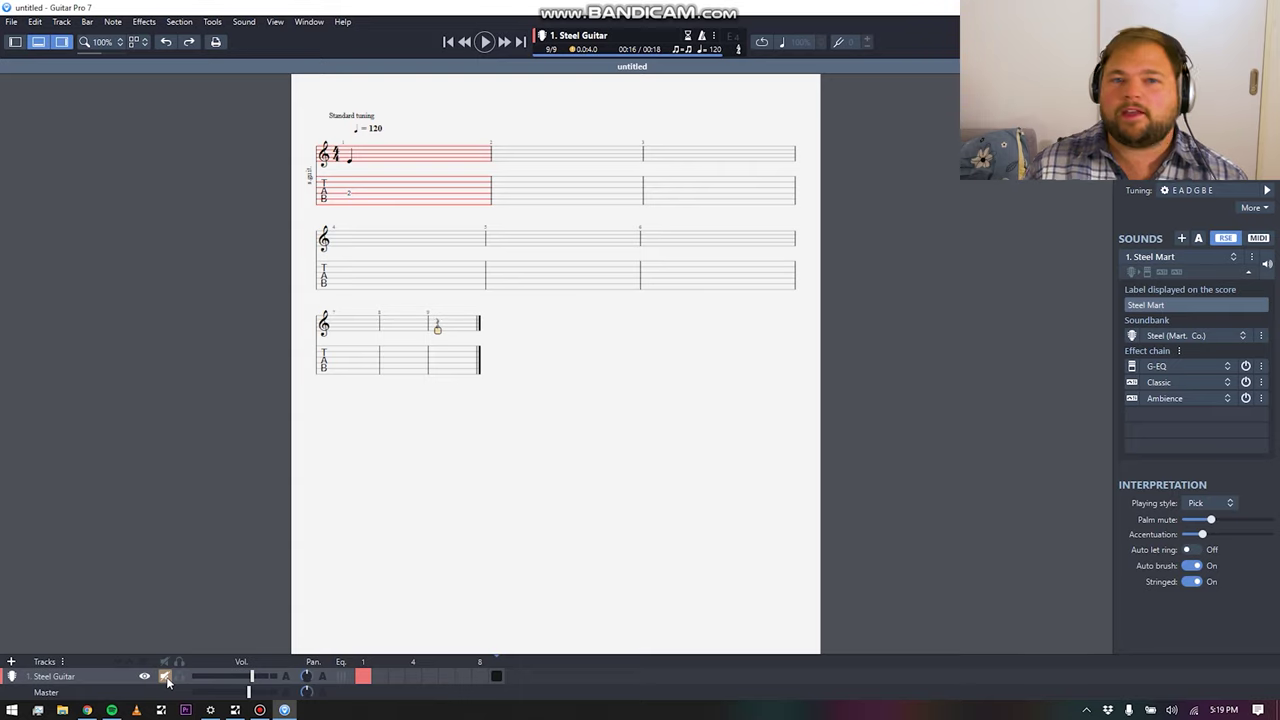
Add a C chord diagram to bar 1's first beat
click(423, 200)
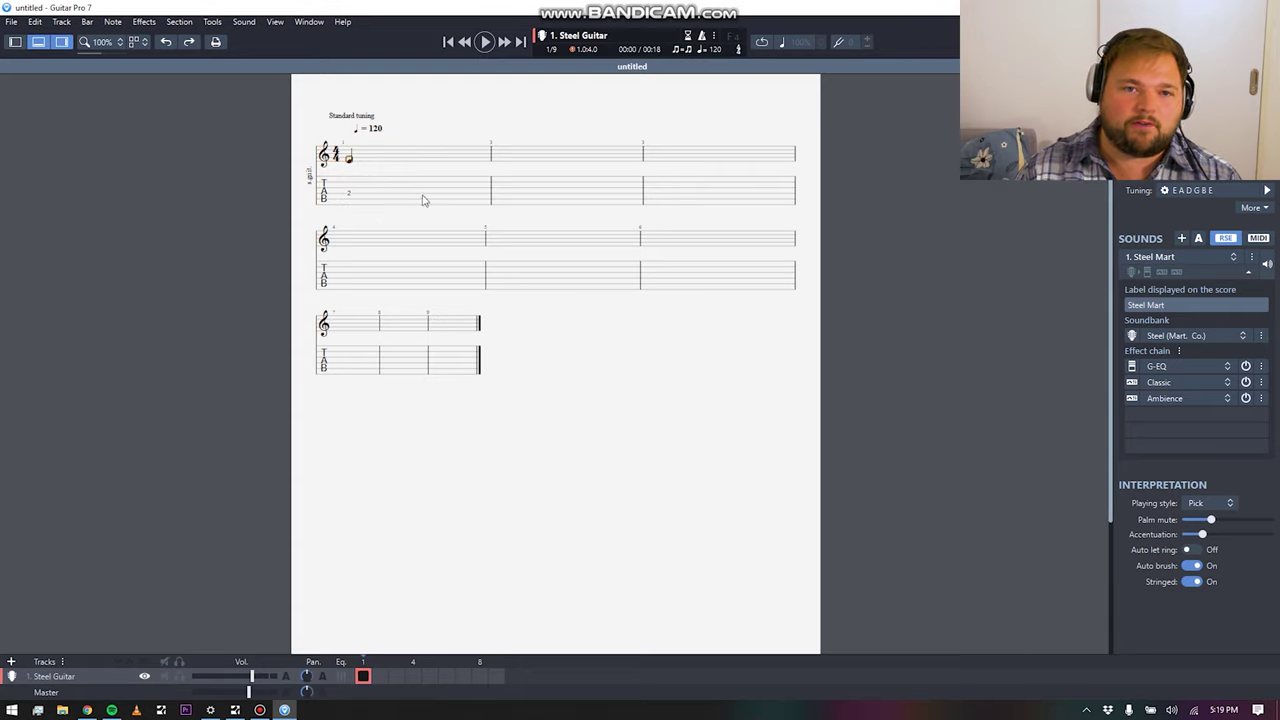
key(a)
click(460, 260)
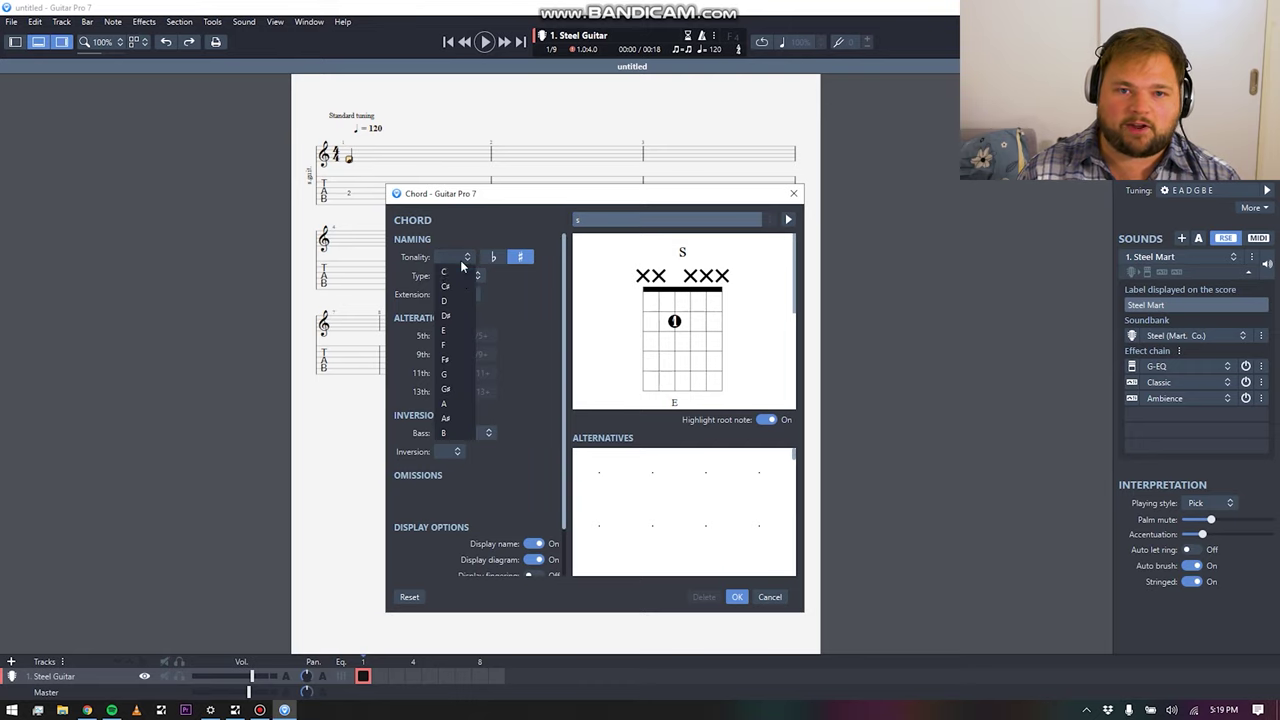
click(445, 271)
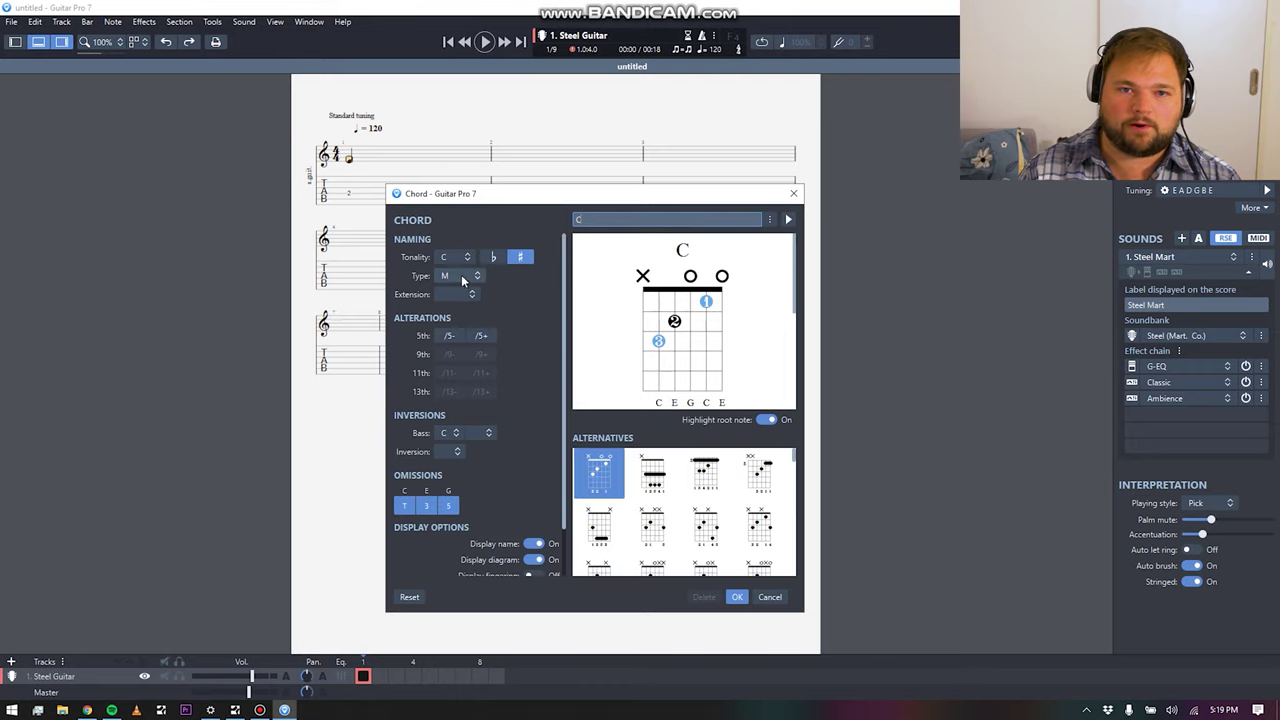
click(737, 597)
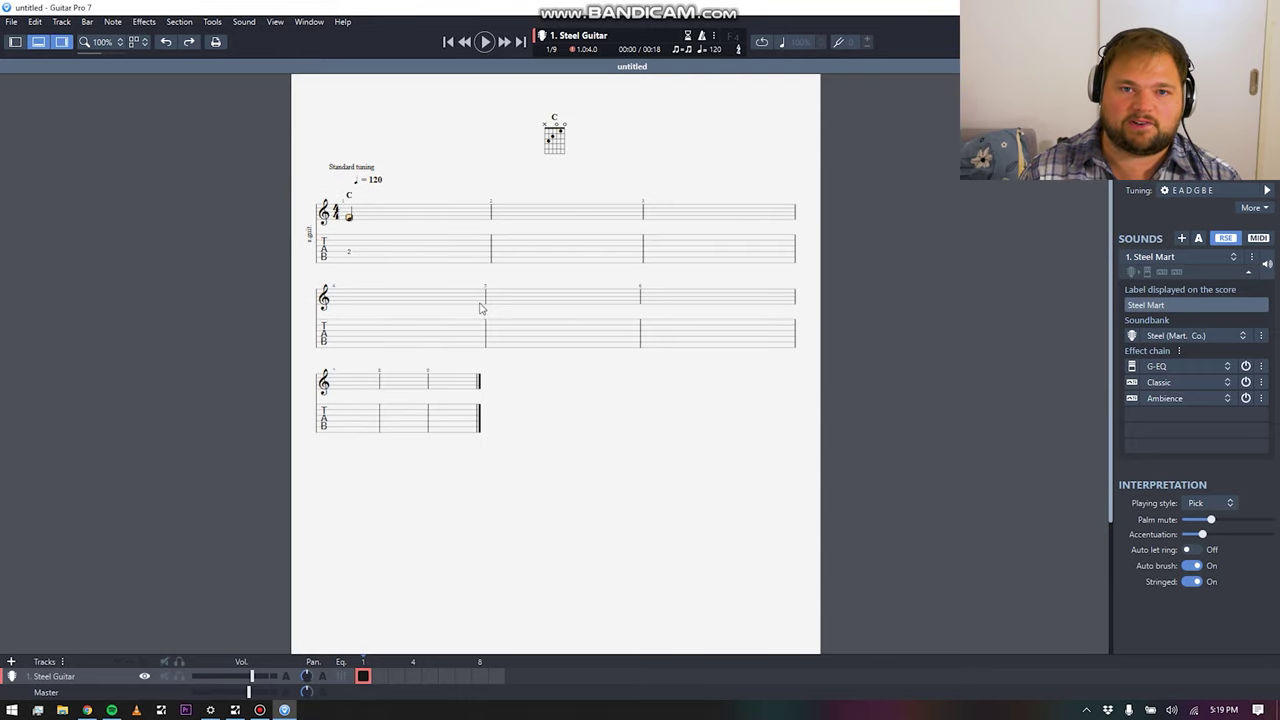
Enter notes at tab frets 3, 2, 5 and 5 across bar 1 and select them
click(349, 256)
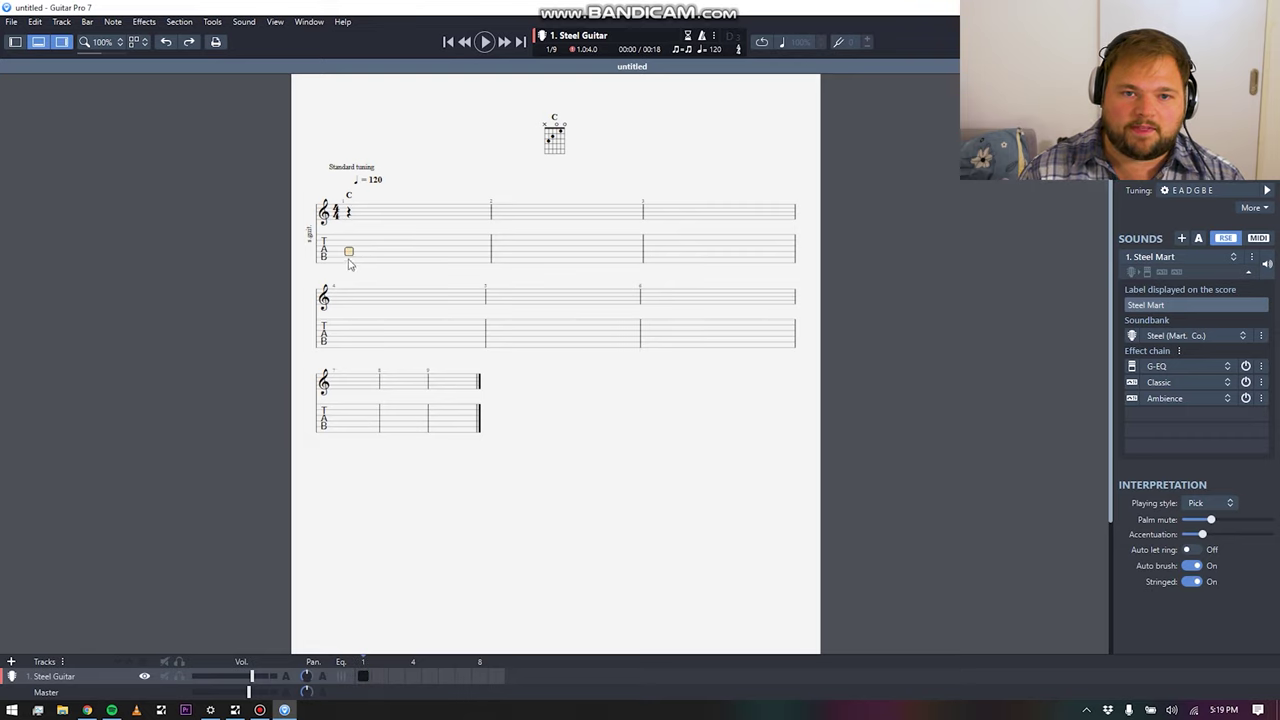
click(349, 257)
text(3)
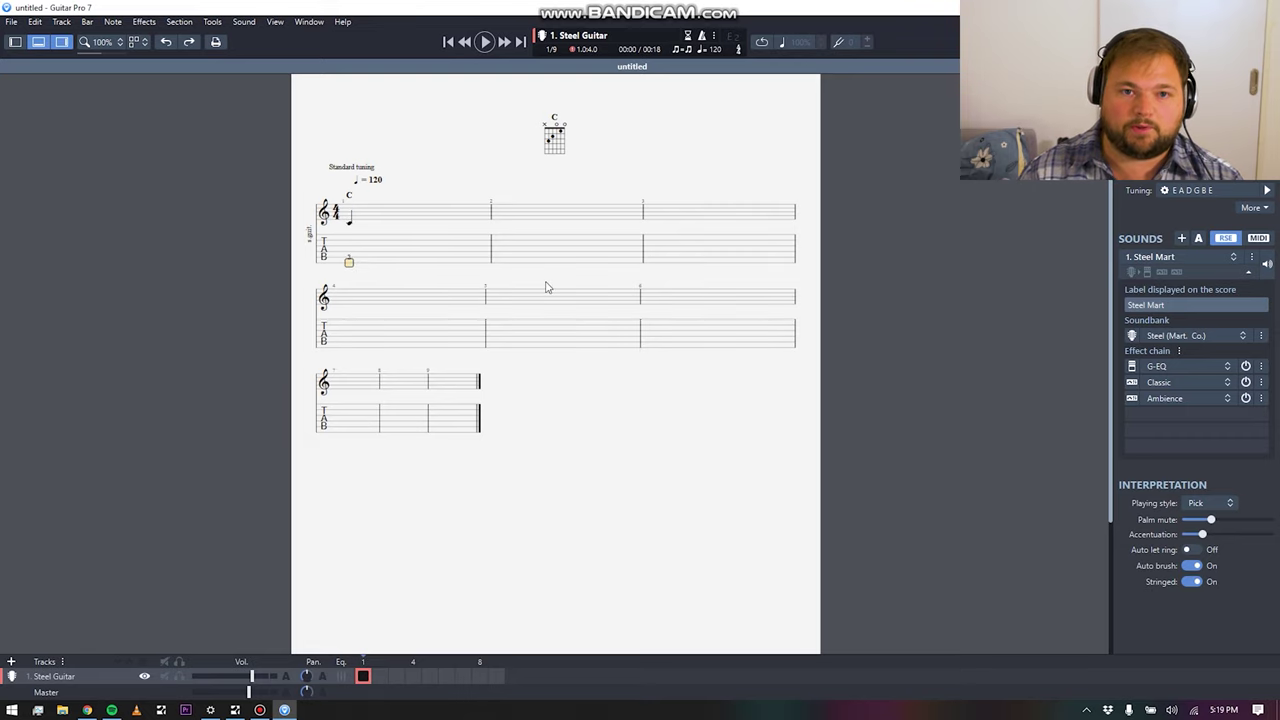
key(Right)
key(Up)
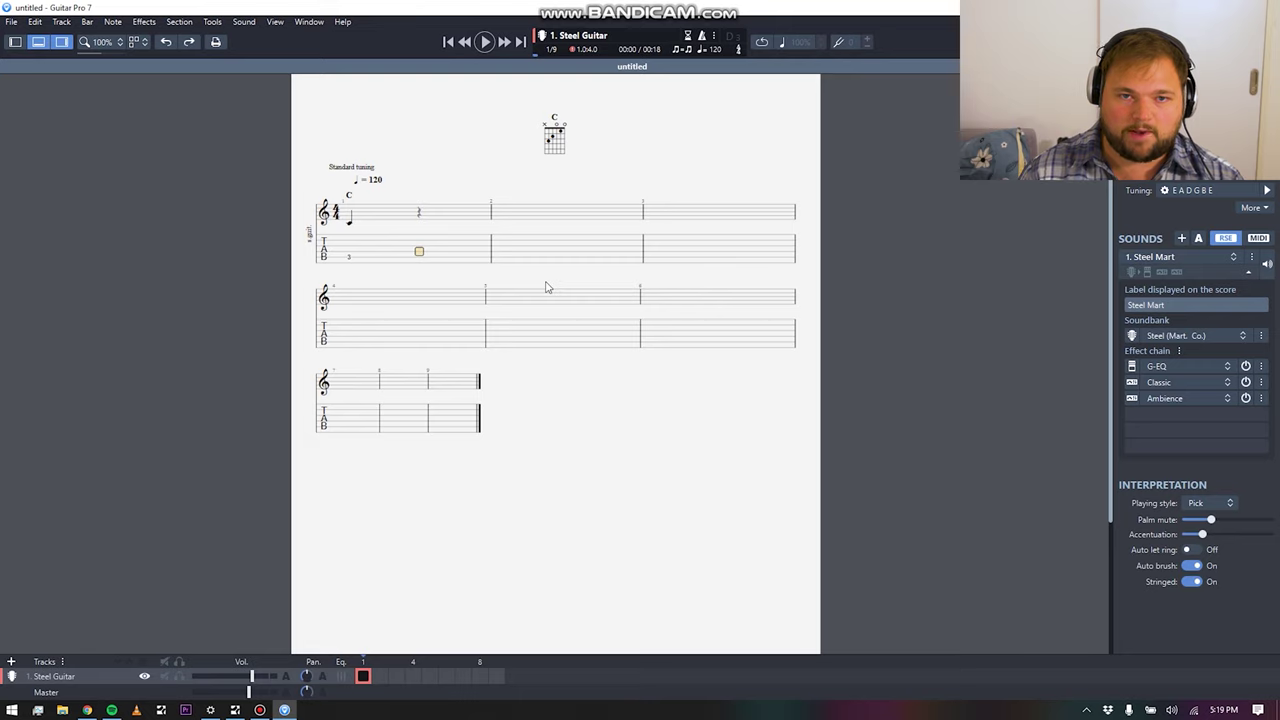
text(2)
key(Right)
text(5)
key(Right)
key(Up)
text(5)
key(shift+Home)
click(212, 21)
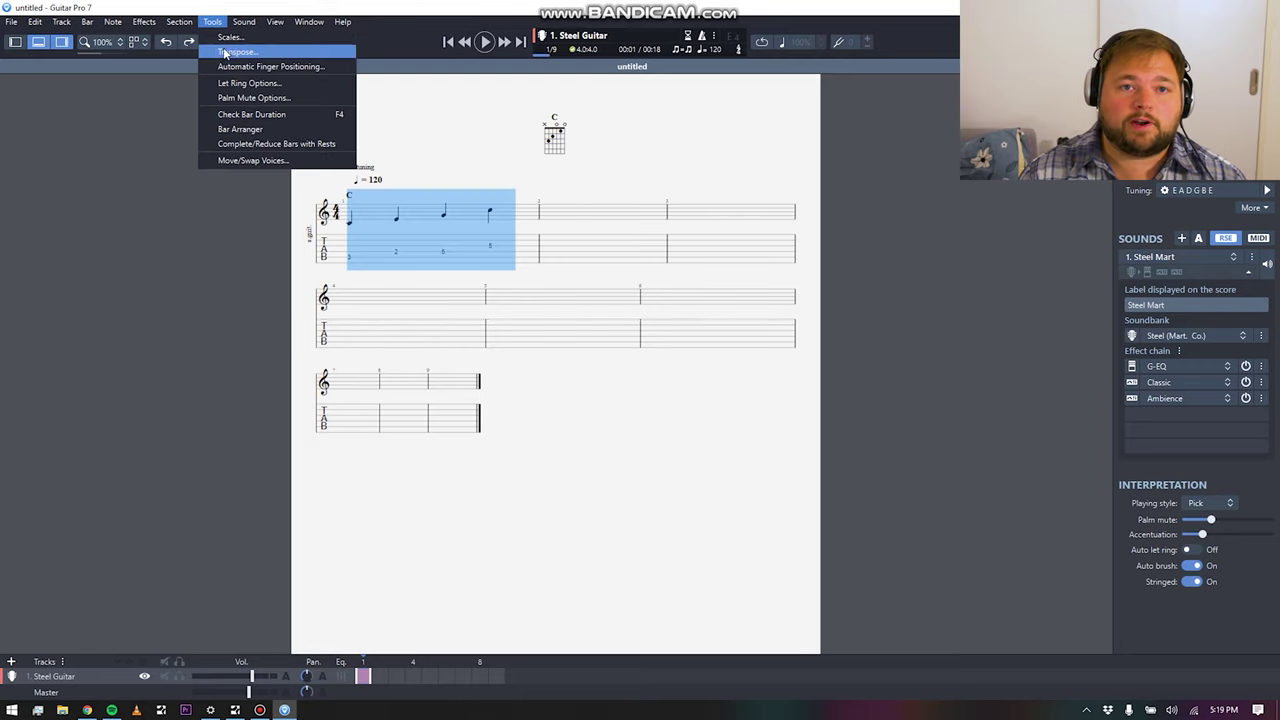
Transpose the selected bar 1 notes by +2 (Major Second)
click(238, 53)
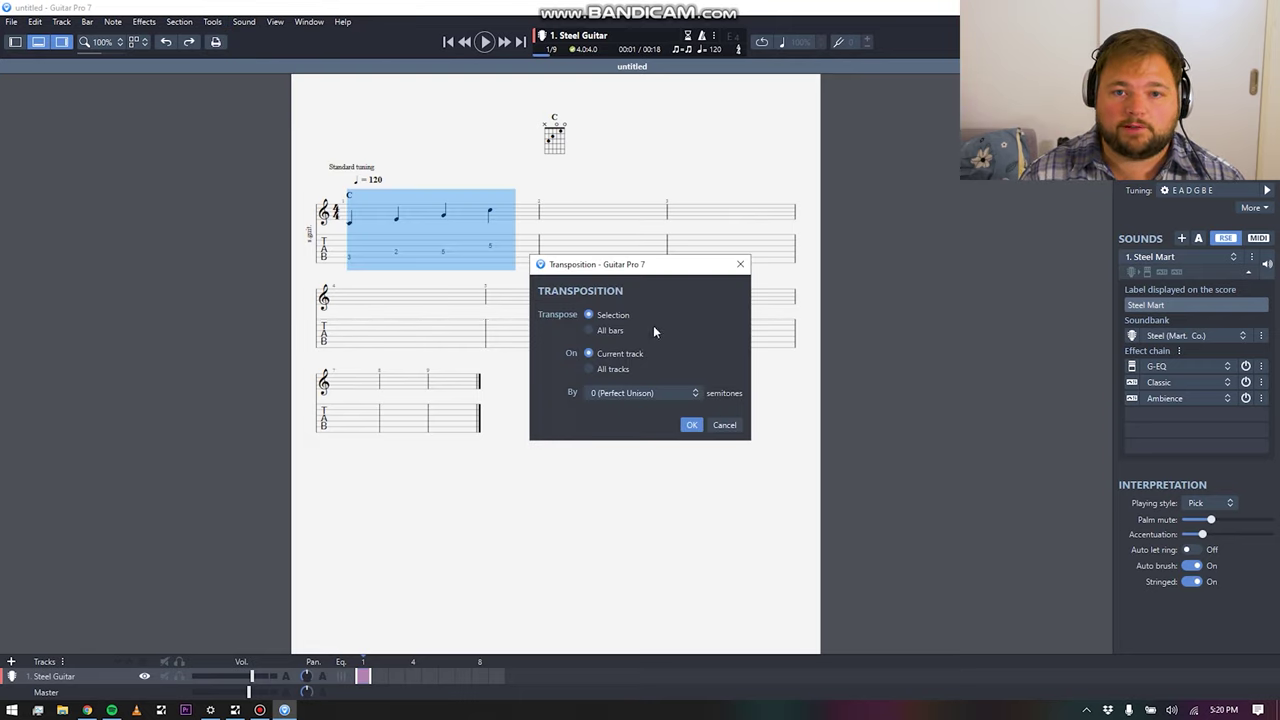
click(658, 392)
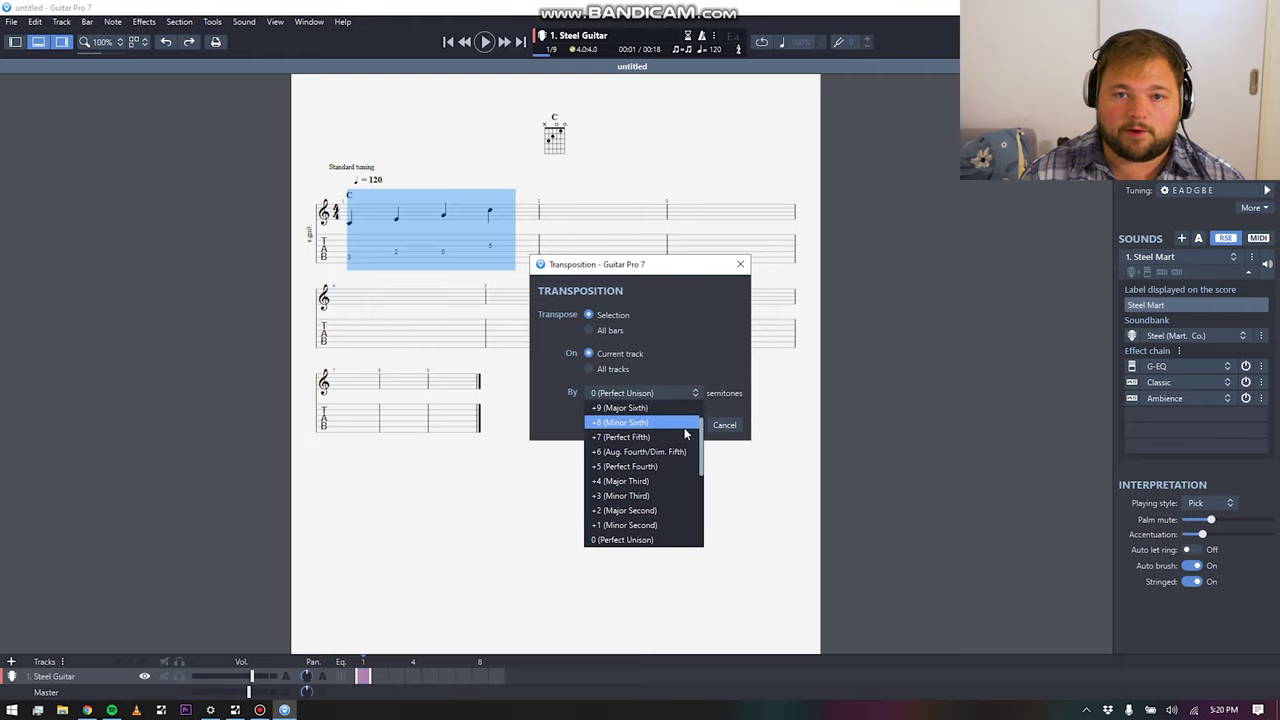
click(660, 511)
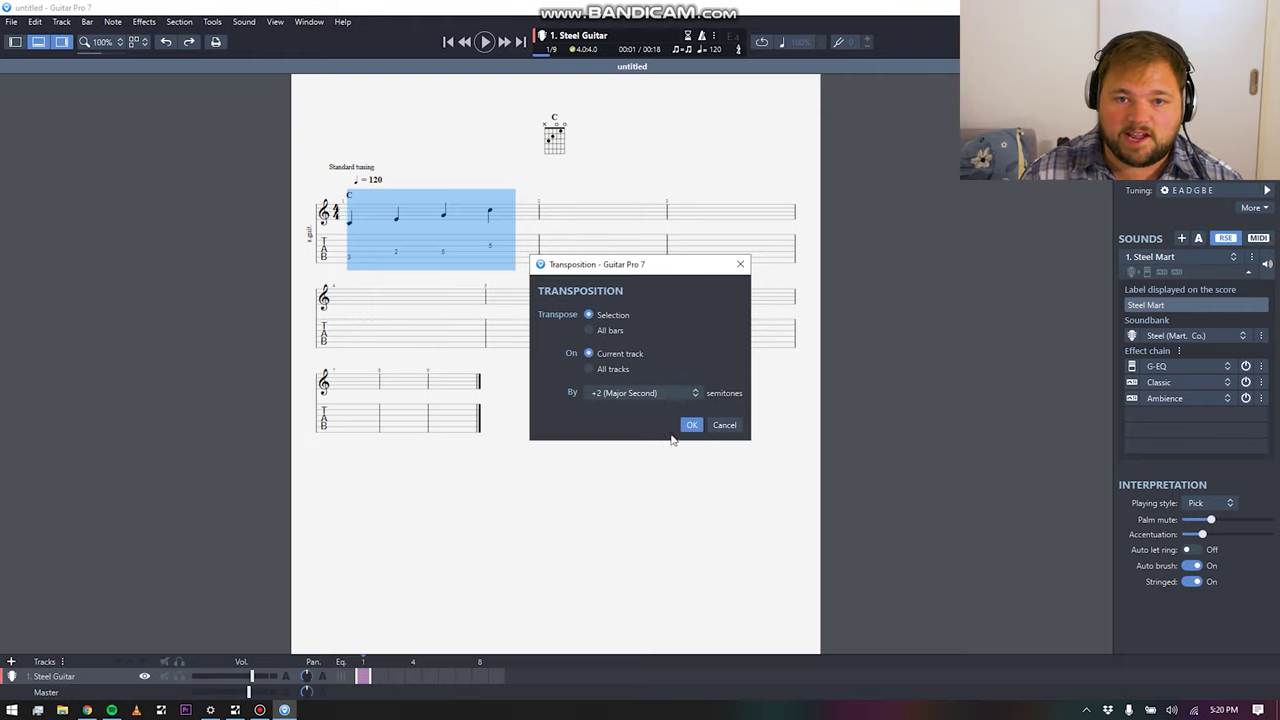
click(690, 425)
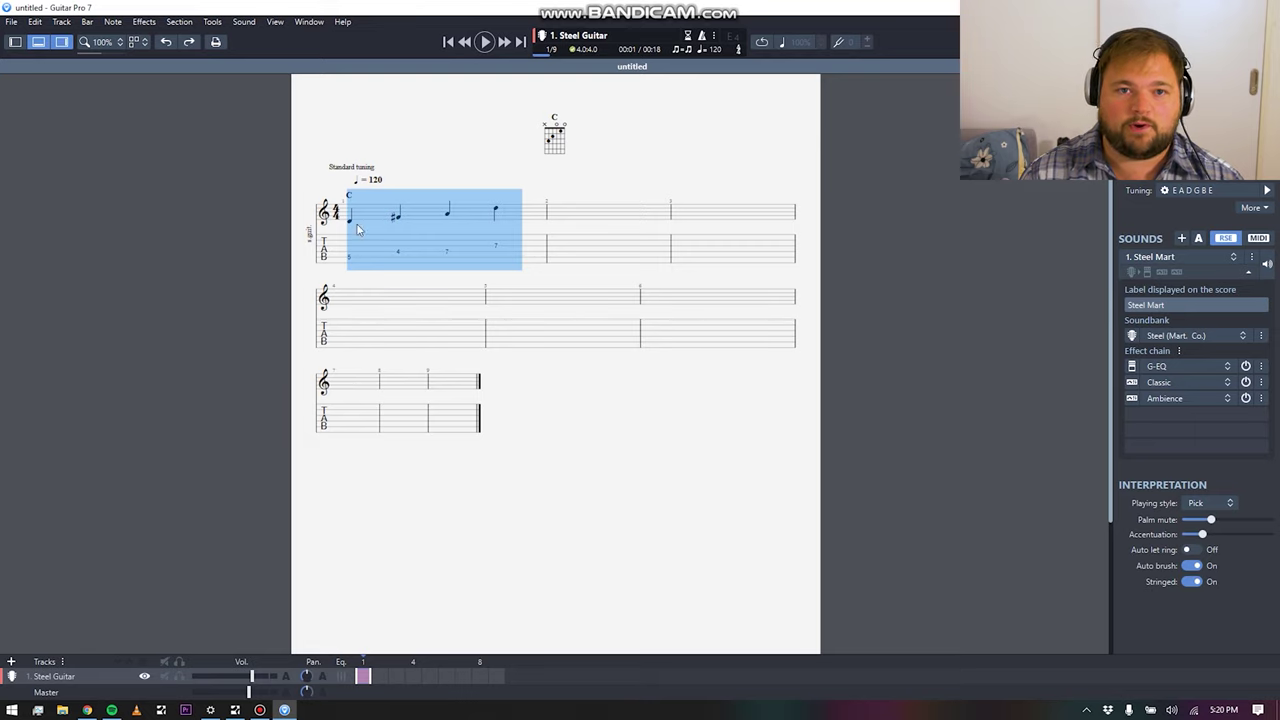
Check the transposed notes in bar 1, then select the whole score
click(355, 256)
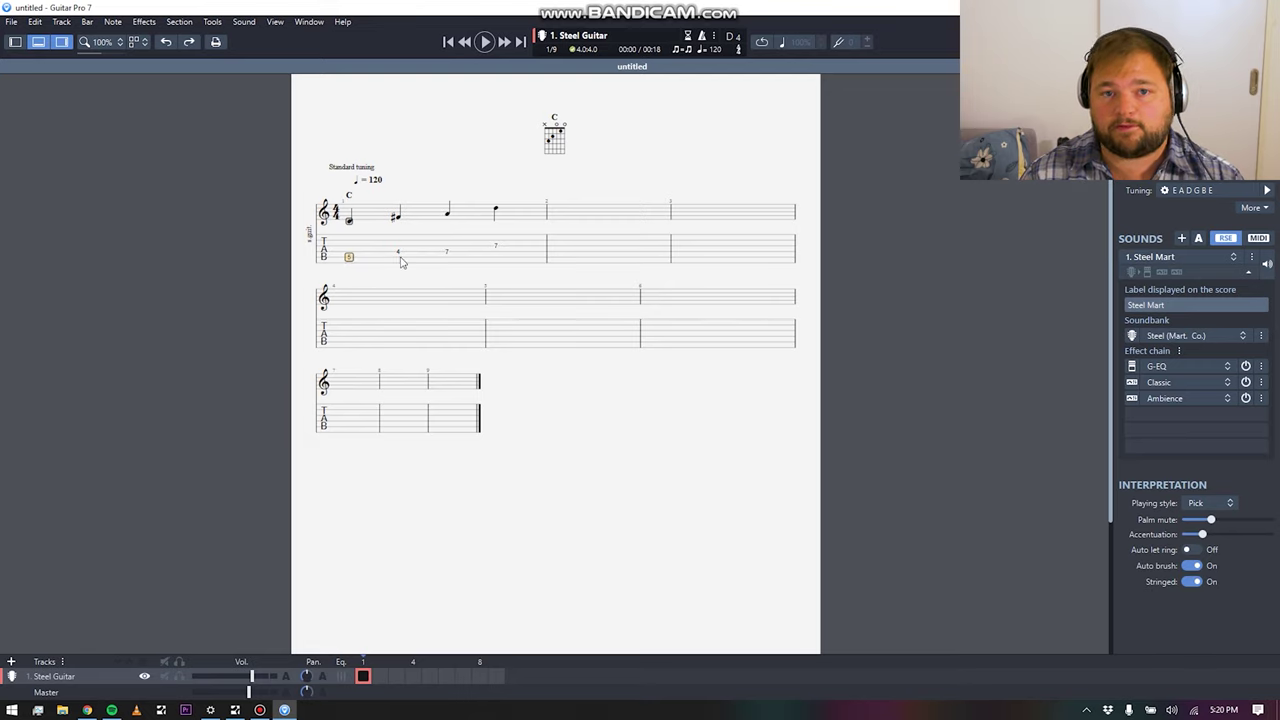
click(349, 197)
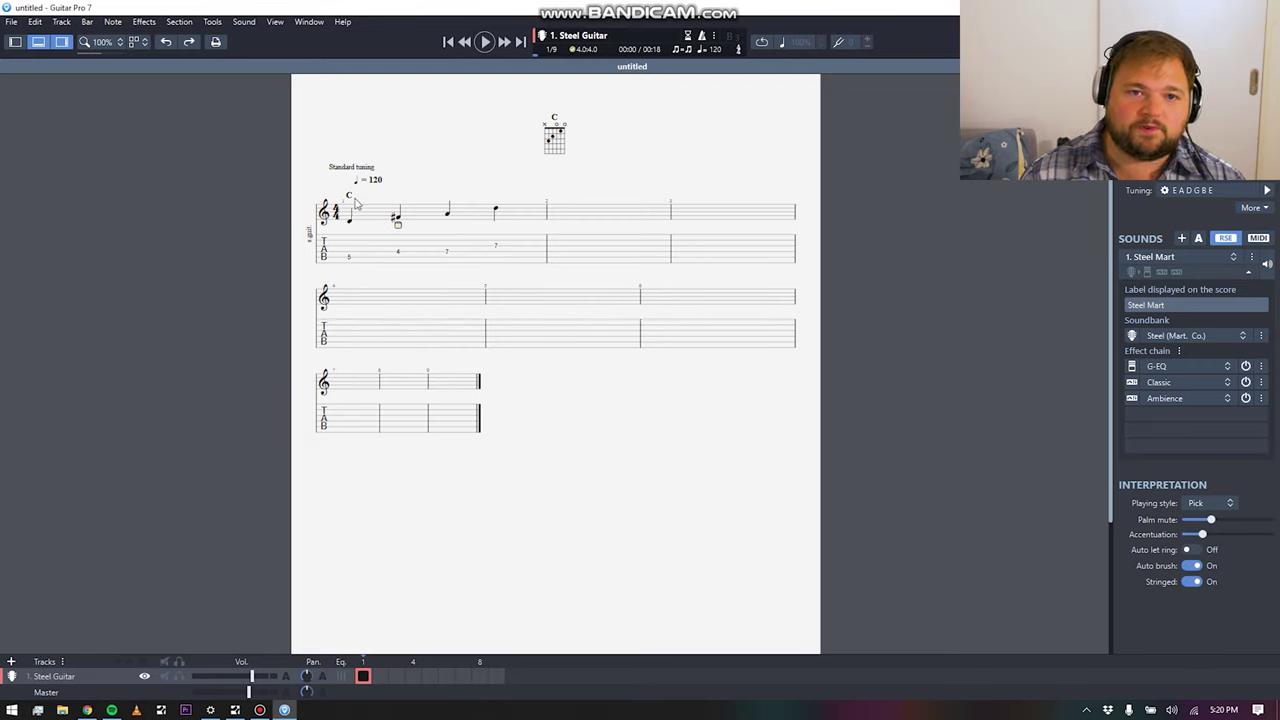
drag(362, 203, 341, 206)
click(396, 214)
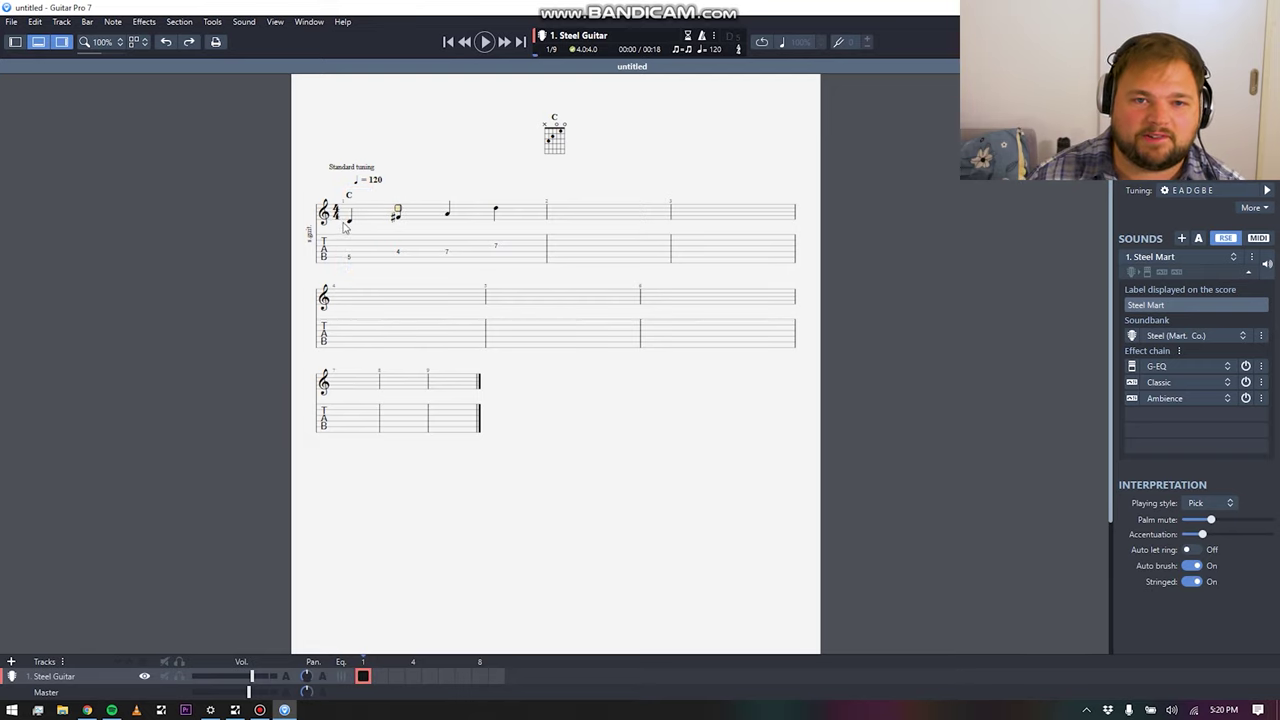
click(350, 222)
drag(343, 232, 468, 406)
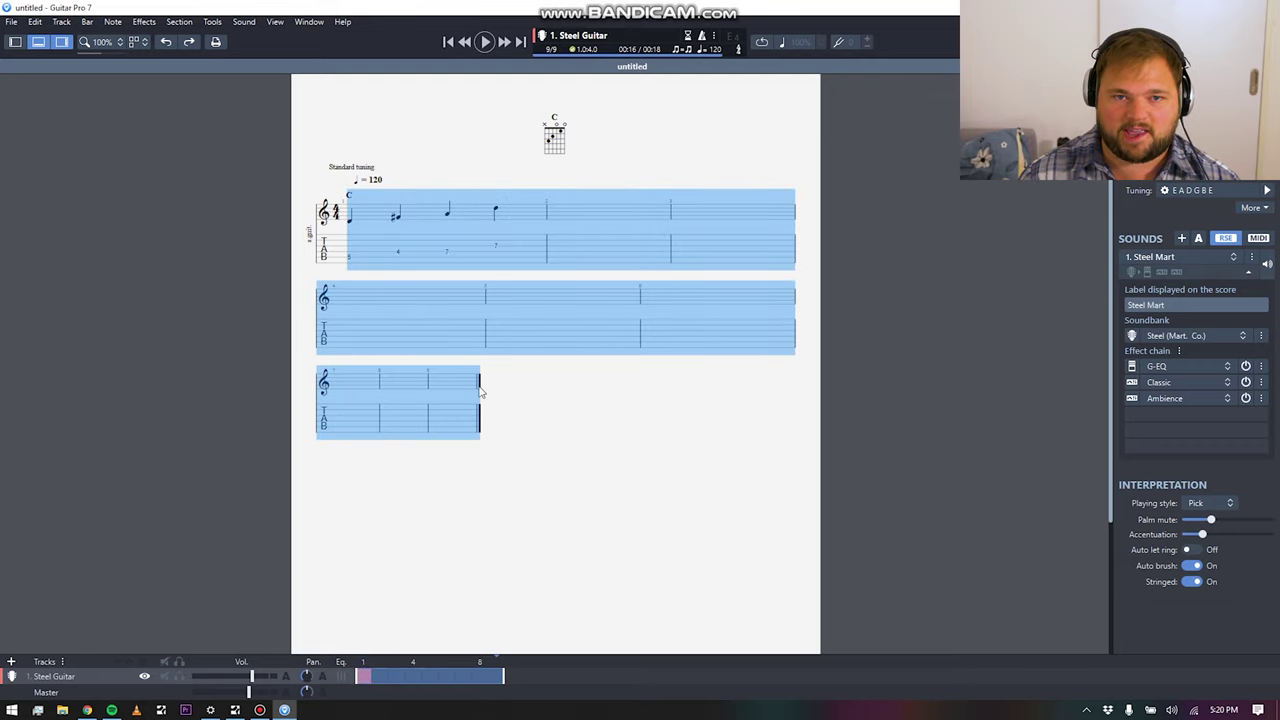
click(393, 246)
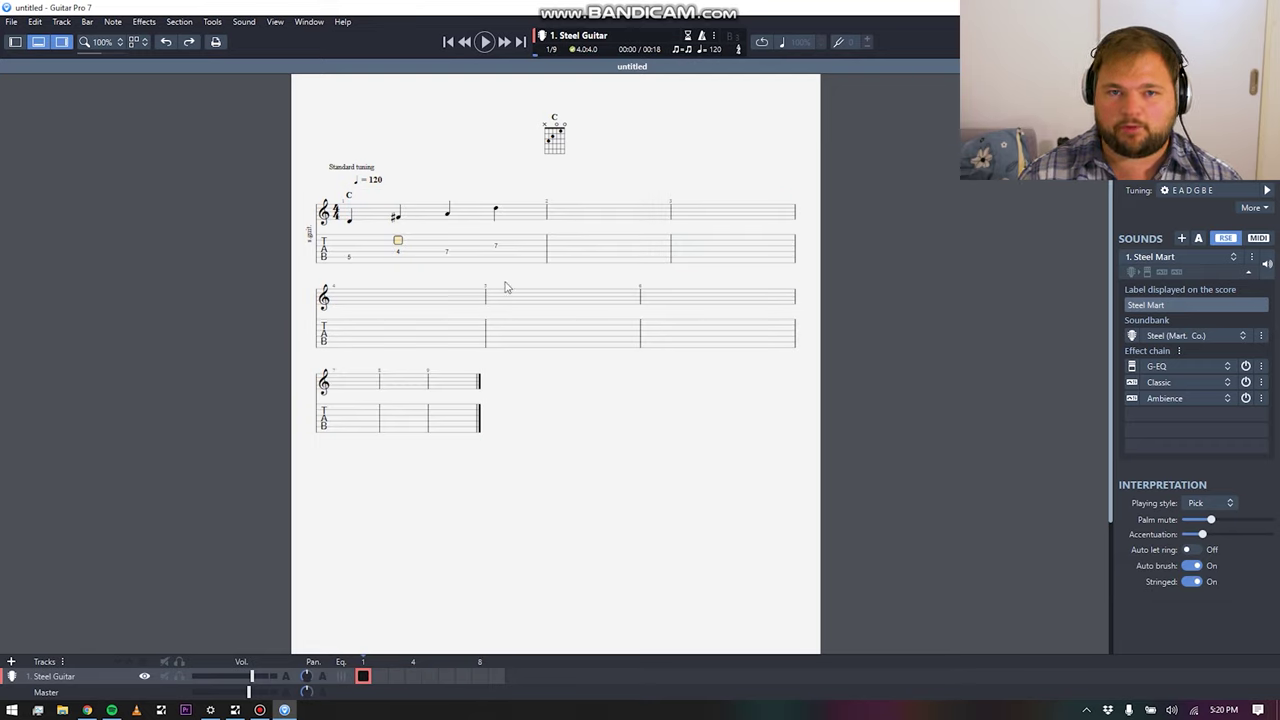
click(354, 215)
drag(354, 215, 455, 397)
Set the system layout to a fixed count of 4 bars per system
right_click(381, 216)
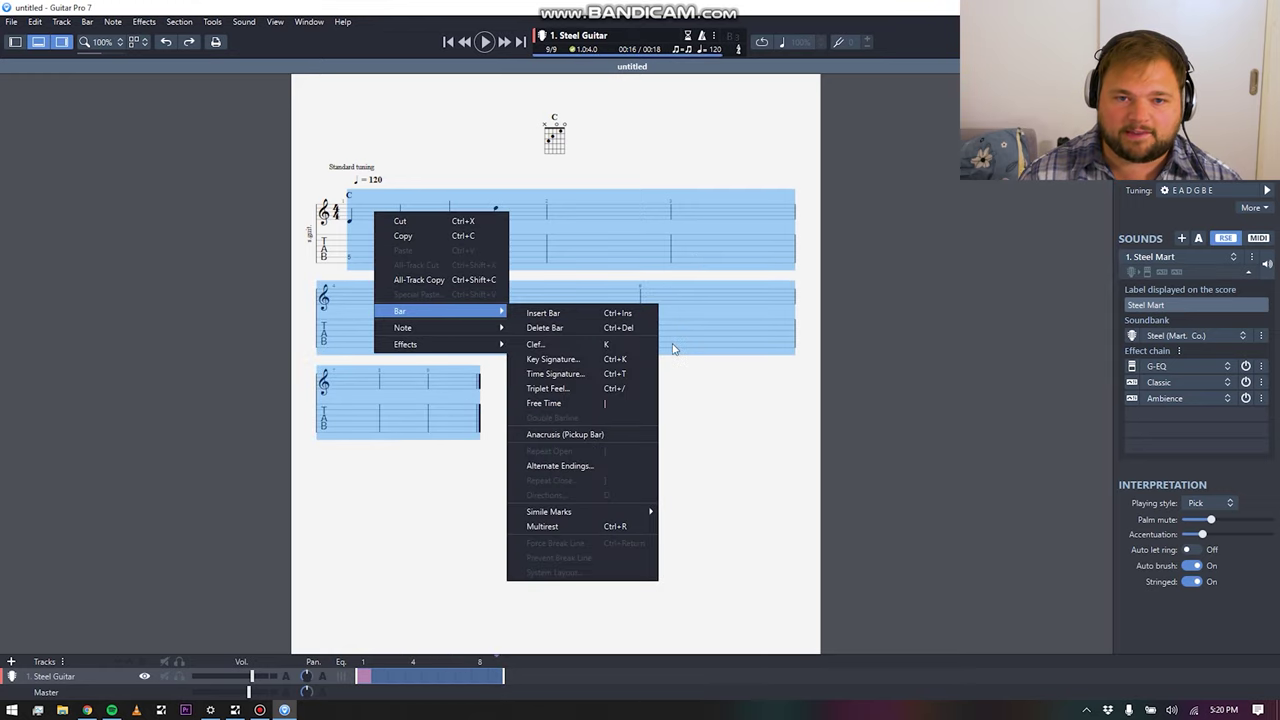
click(352, 218)
right_click(351, 216)
mouse_move(449, 311)
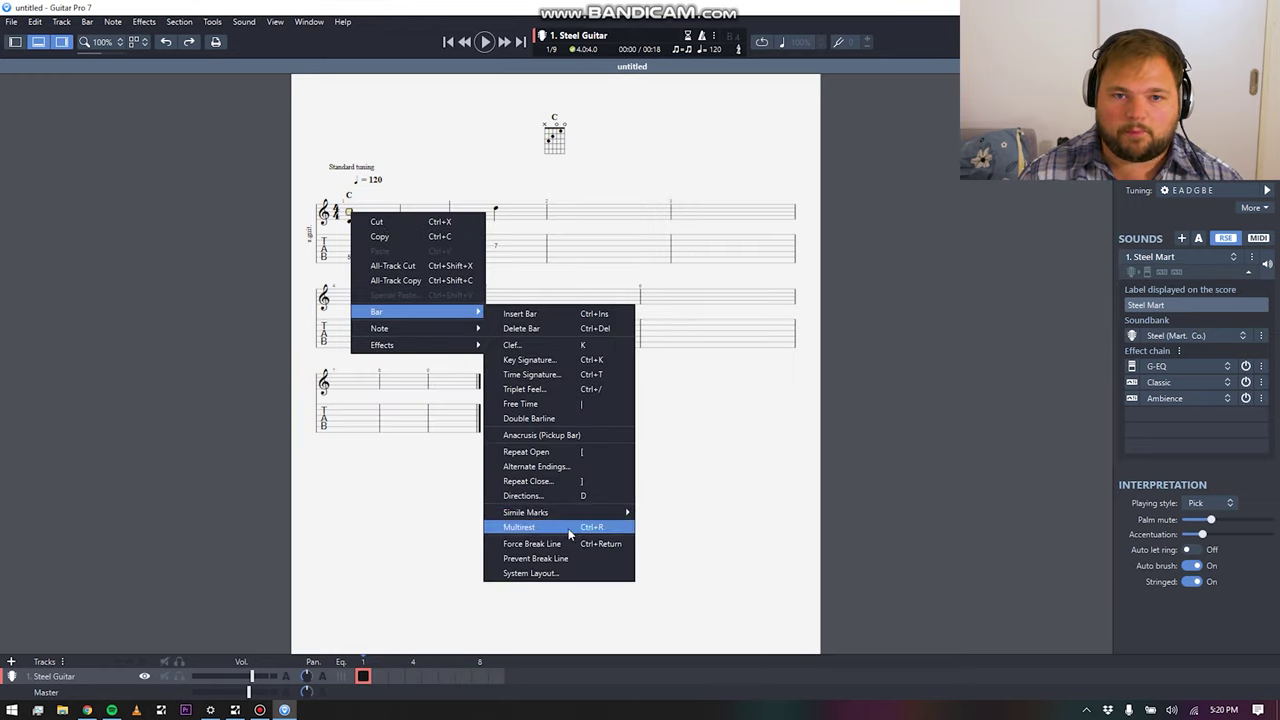
click(557, 576)
click(609, 328)
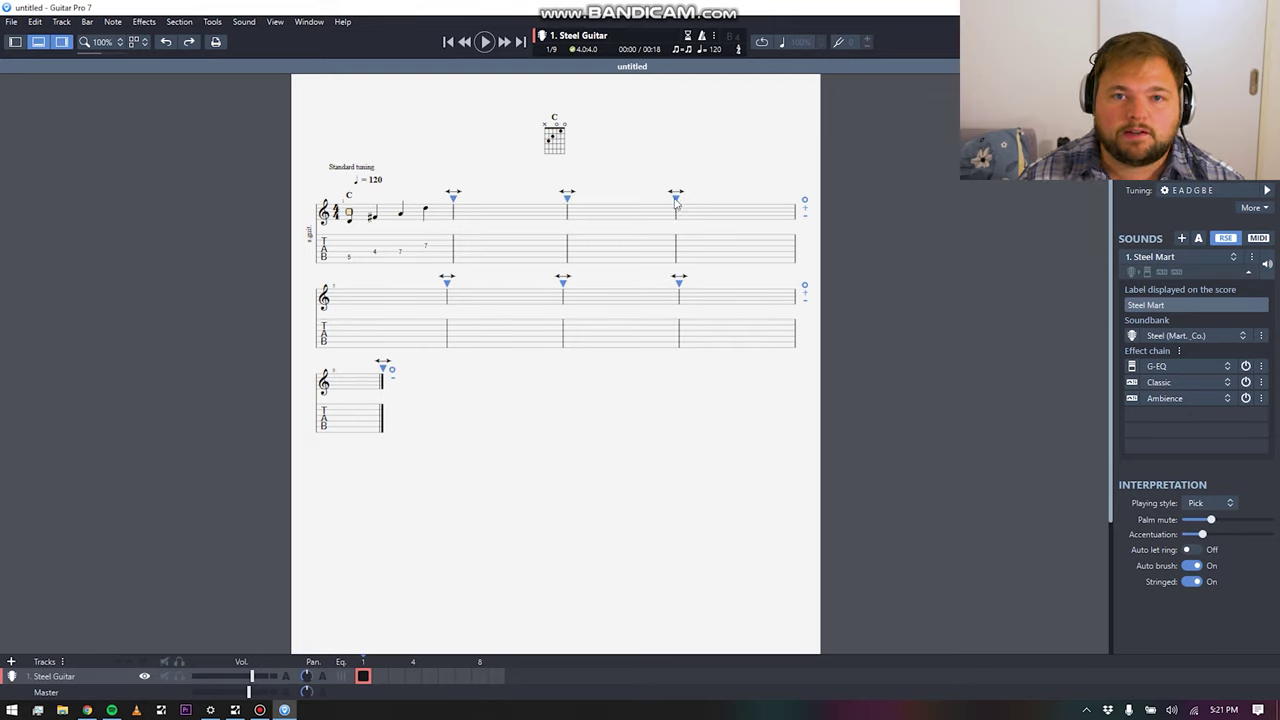
Narrow the first bar by dragging its barlines, then return to the first note
drag(683, 199, 650, 204)
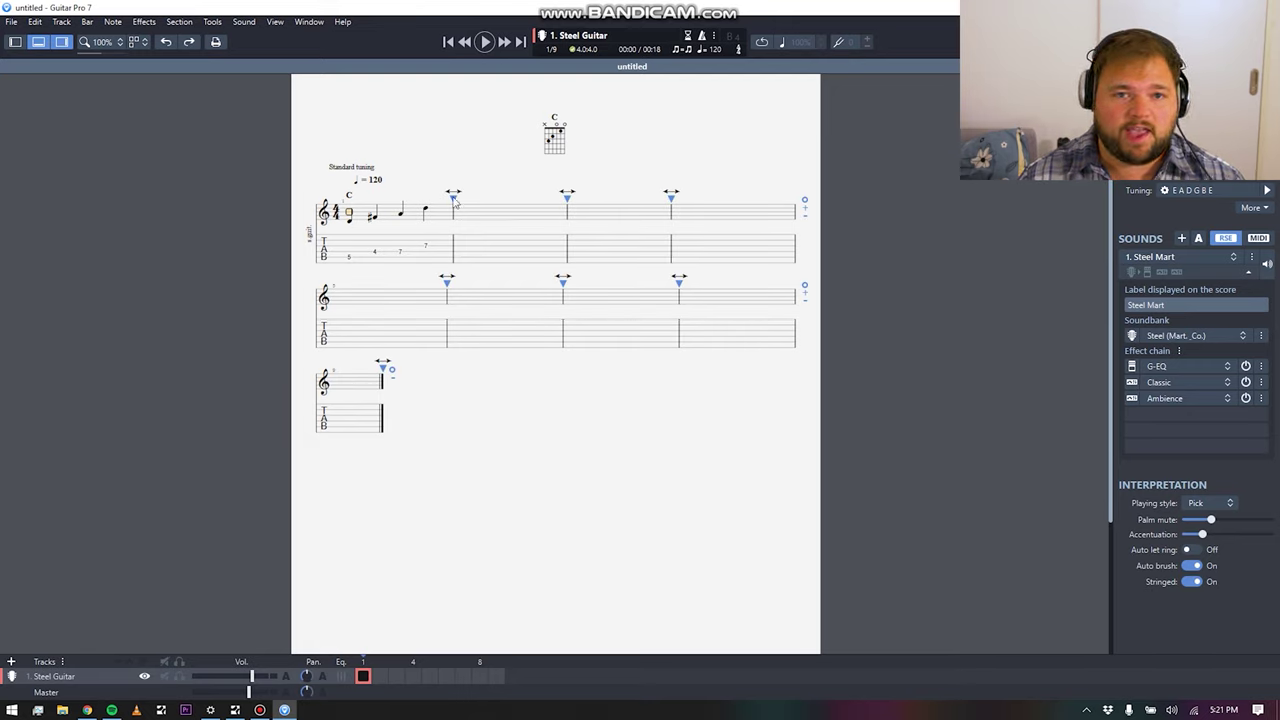
drag(453, 198, 432, 213)
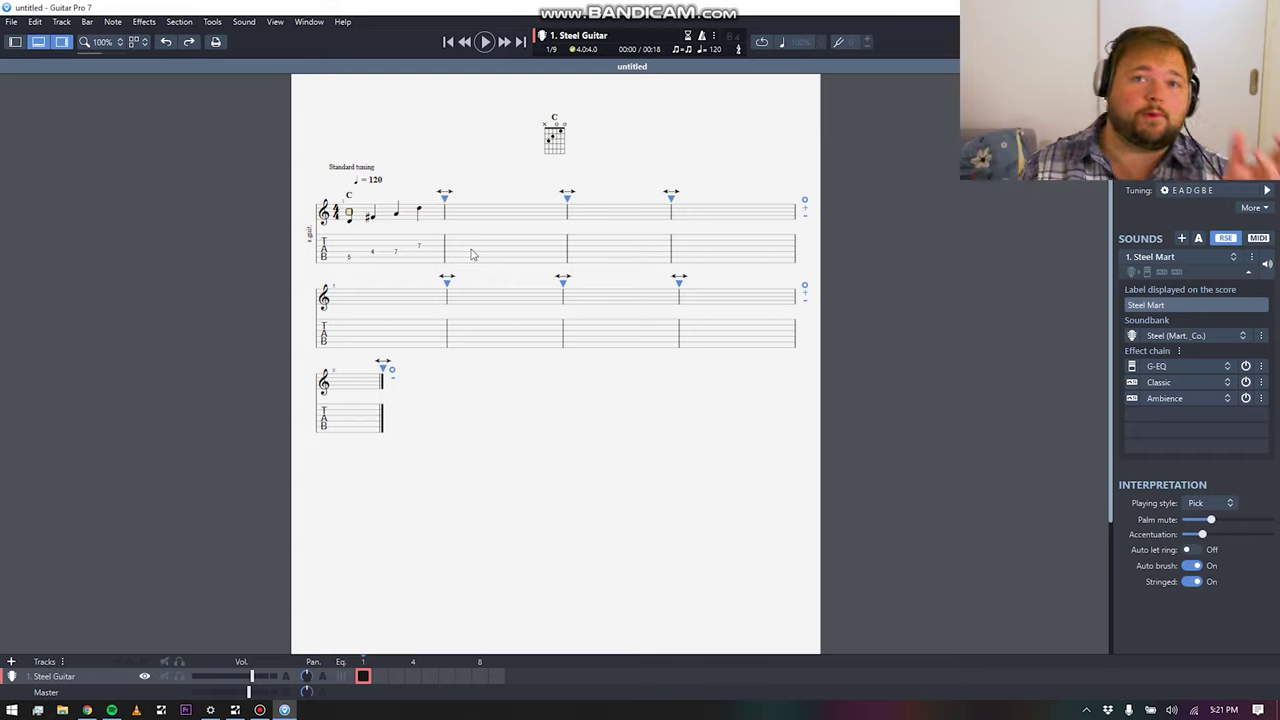
click(695, 420)
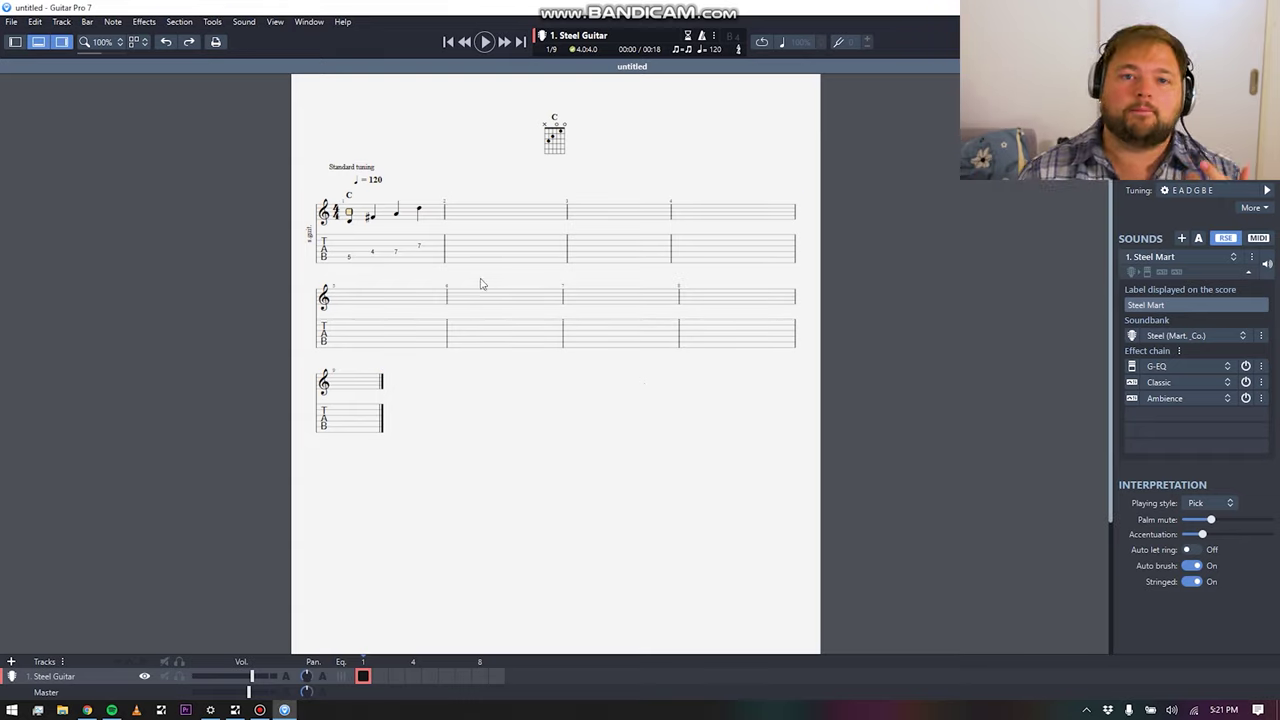
click(349, 221)
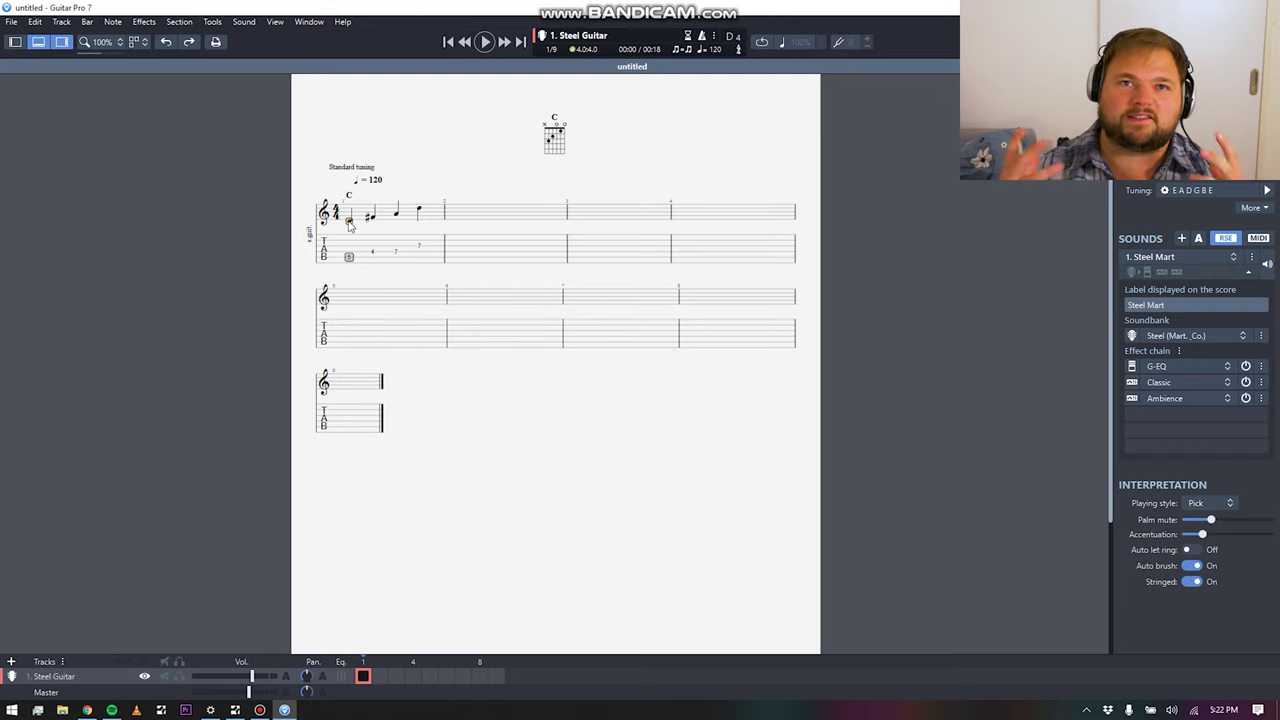